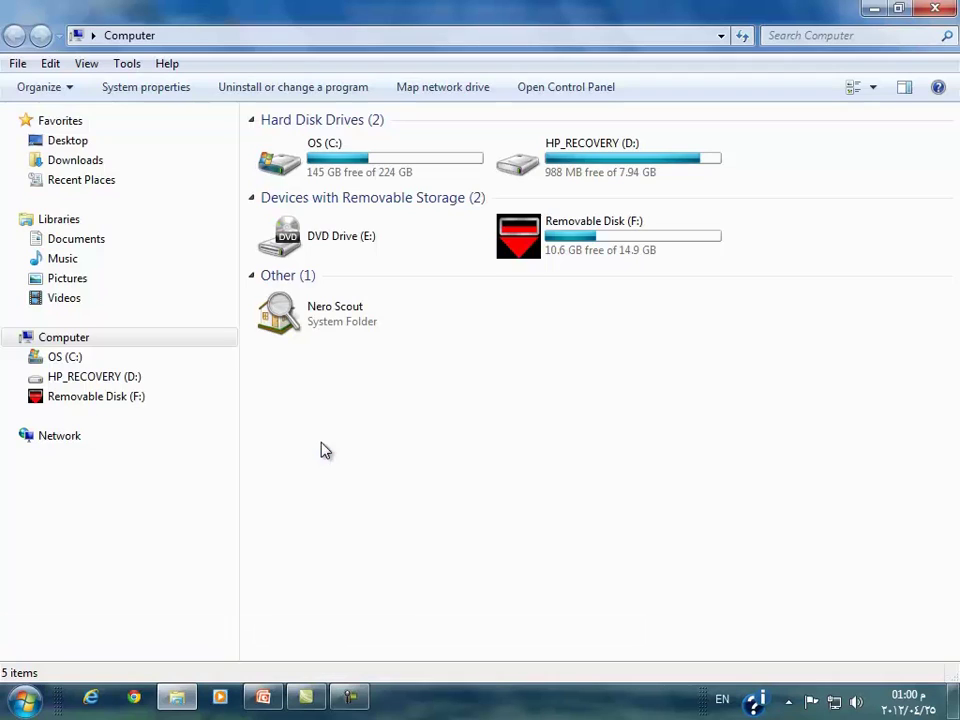
Open the baheegsite folder on the OS (C:) drive
left_click(341, 175)
double_click(341, 175)
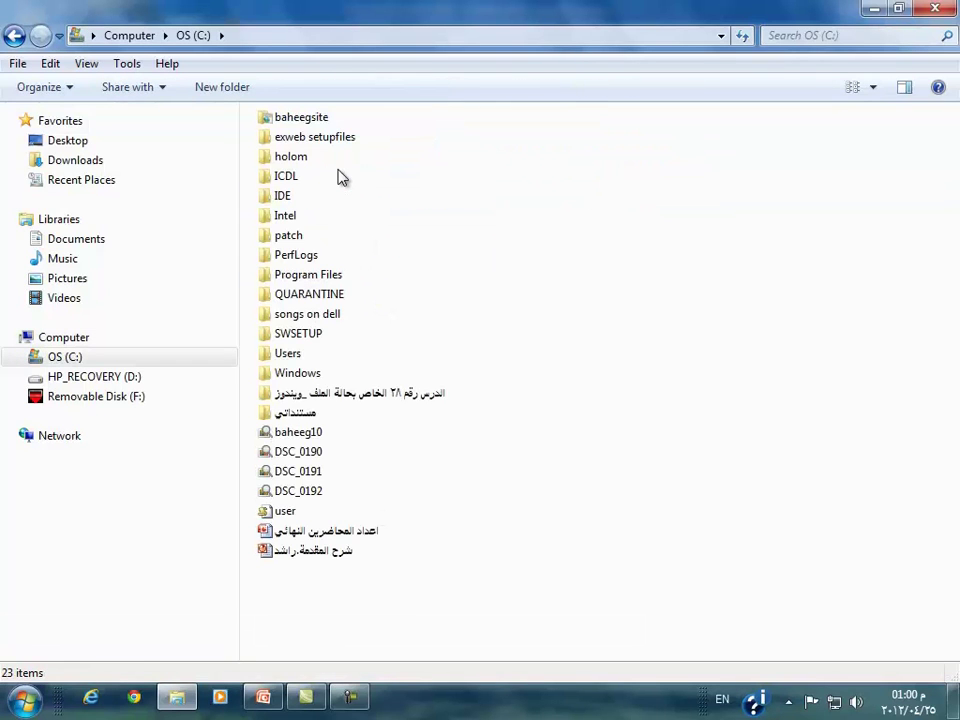
double_click(324, 122)
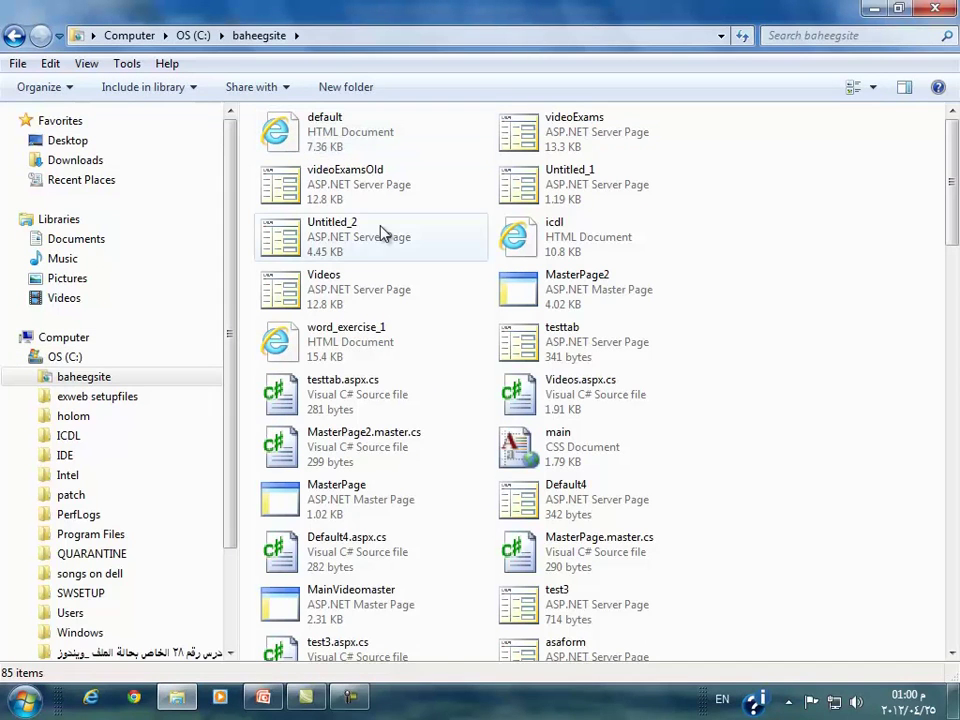
Search the baheegsite folder for the file resume3
left_click(872, 33)
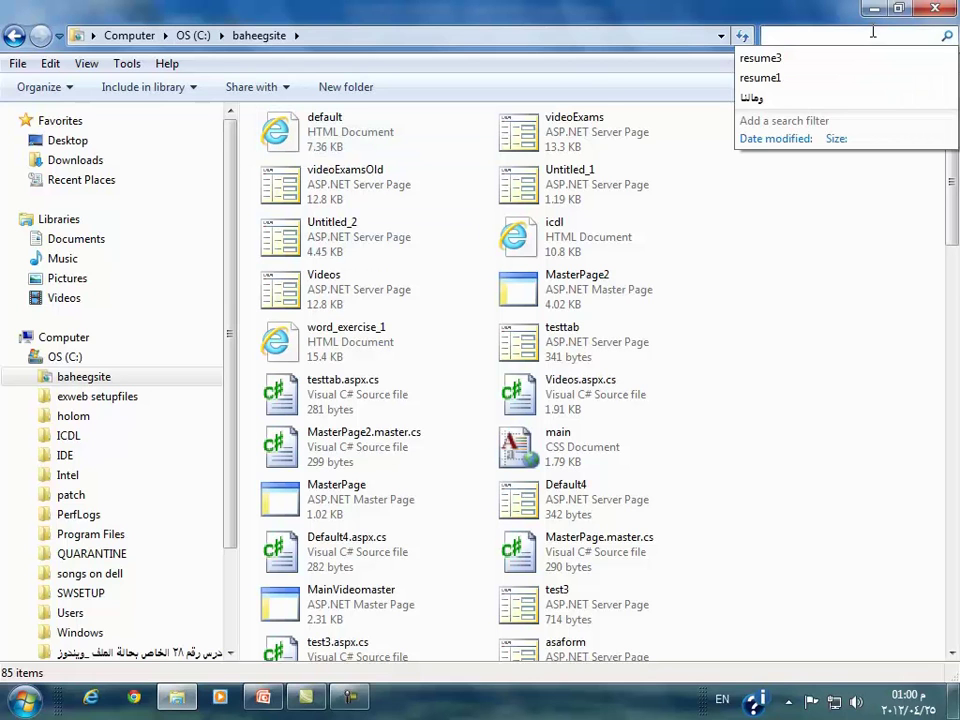
type("res")
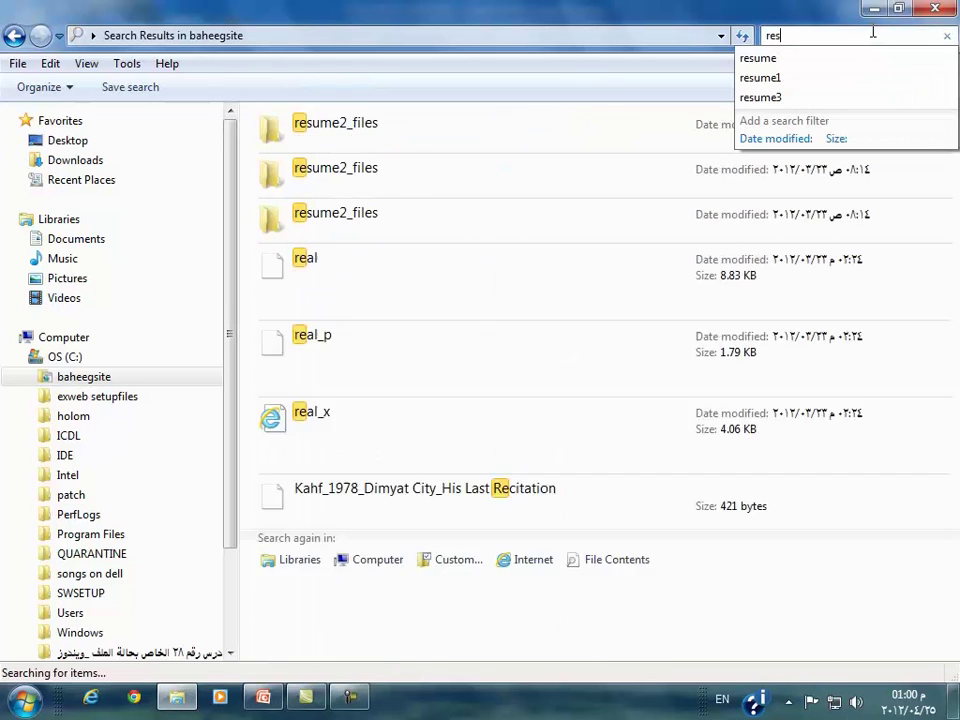
type("ume3")
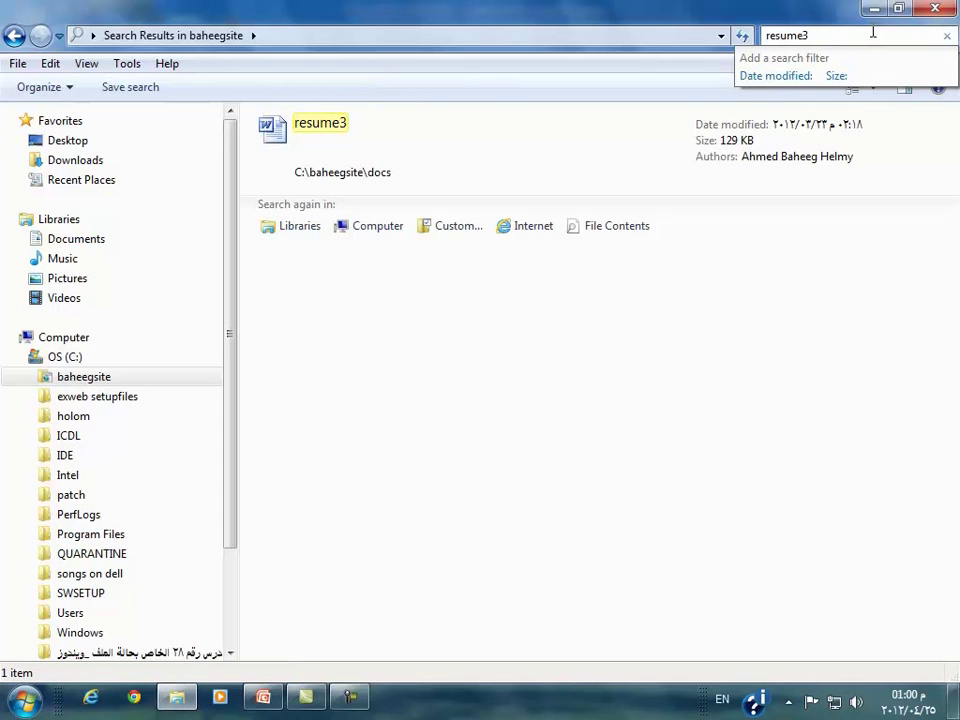
key("Return")
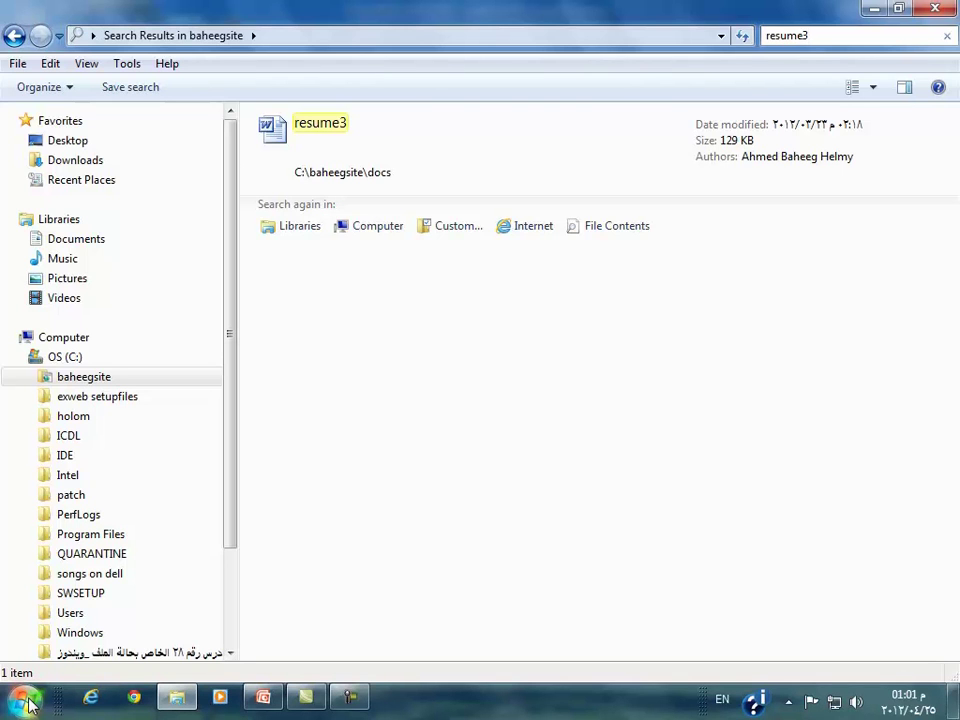
Open the file location of the found resume3 document and copy that folder's full path
left_click(358, 172)
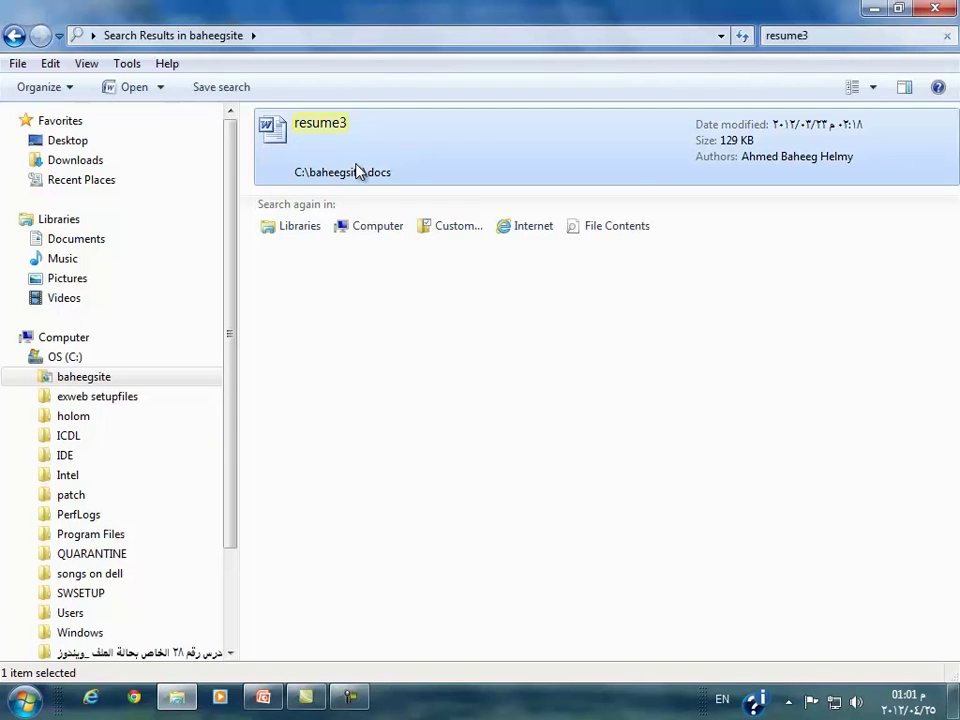
right_click(358, 172)
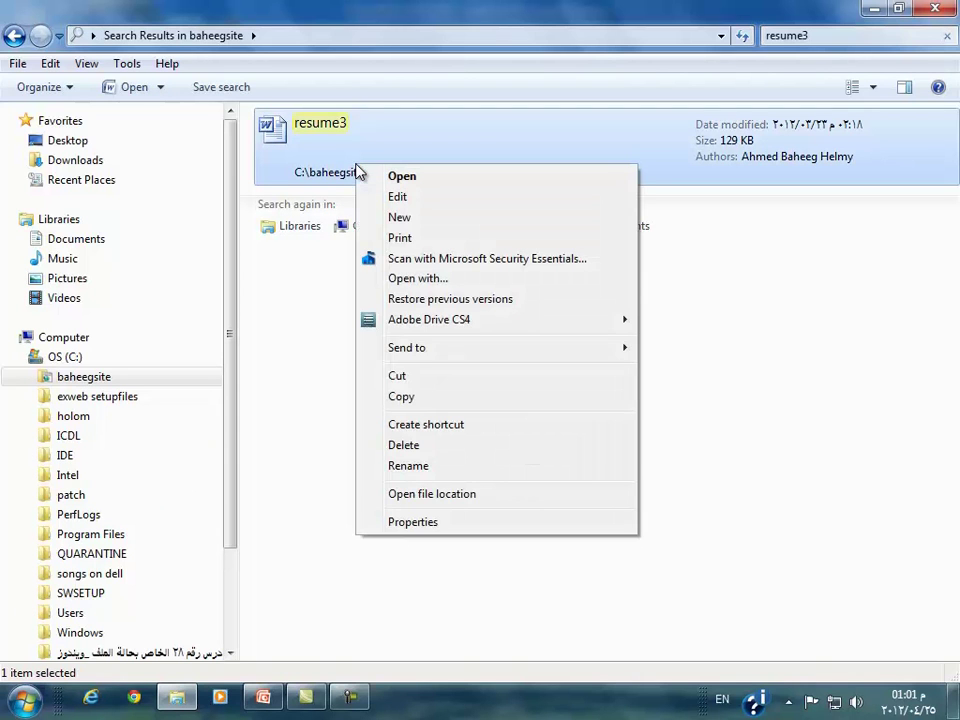
left_click(452, 503)
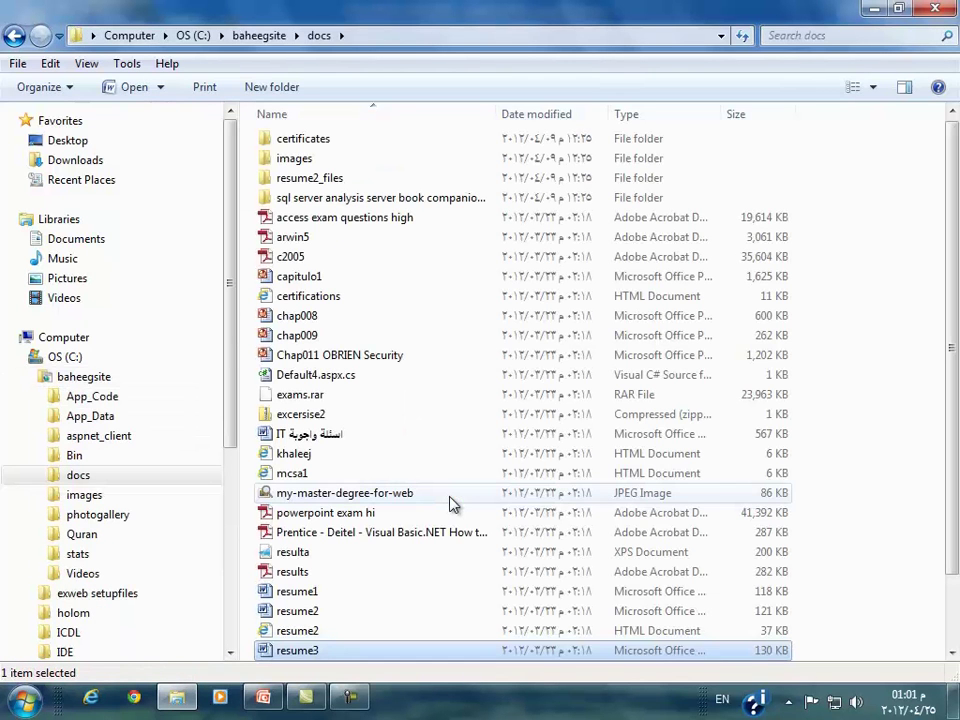
left_click(473, 36)
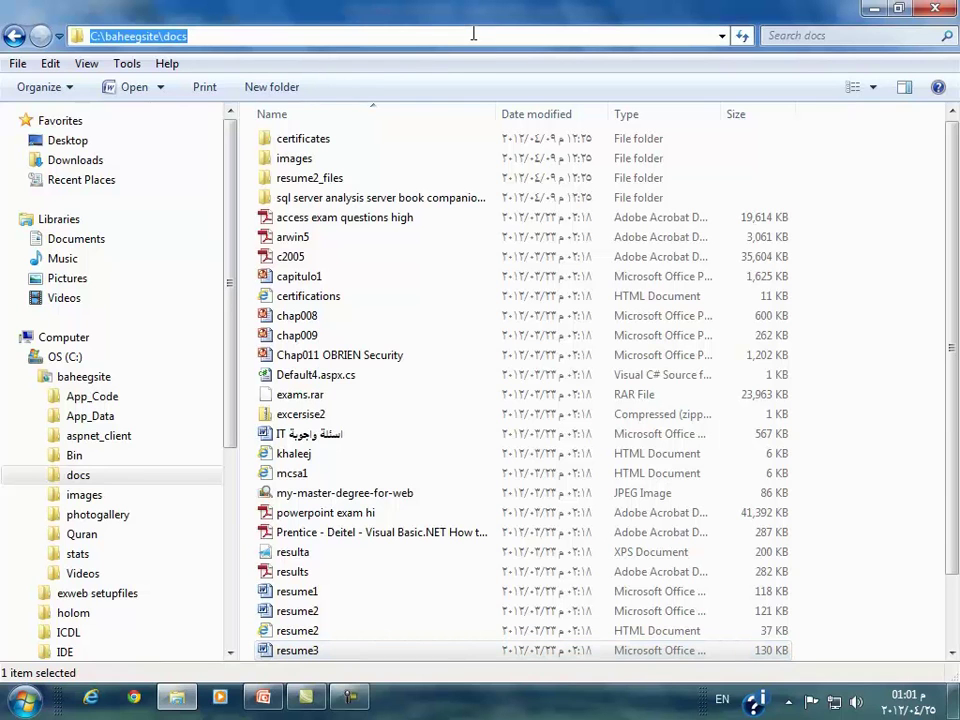
right_click(151, 37)
left_click(193, 100)
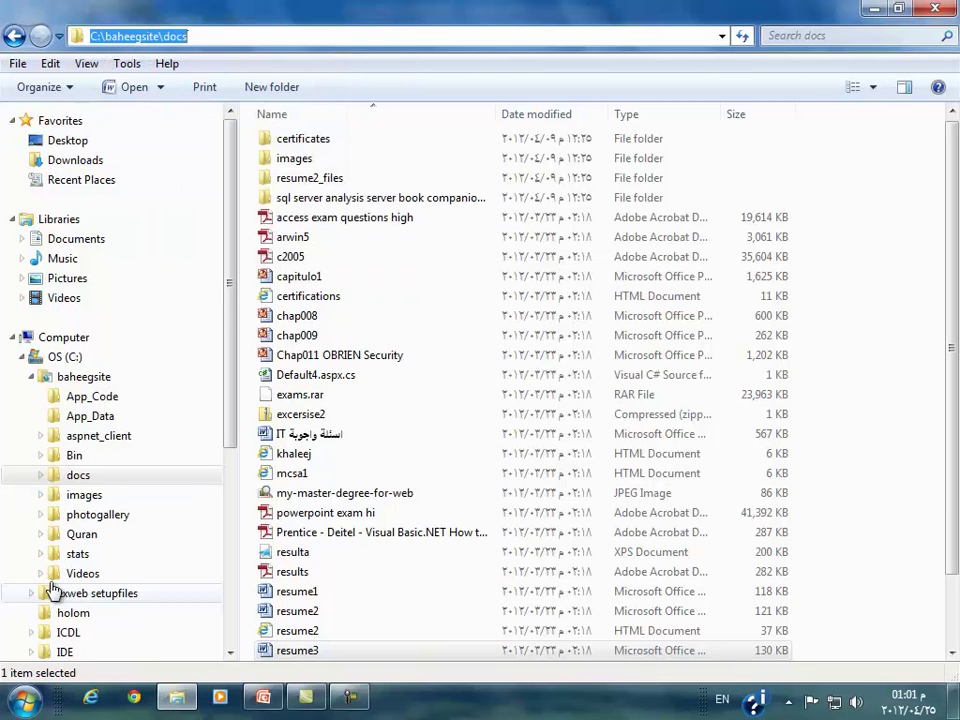
Start Microsoft Word 2007, paste the copied folder path into the blank document and start a new line
key("super")
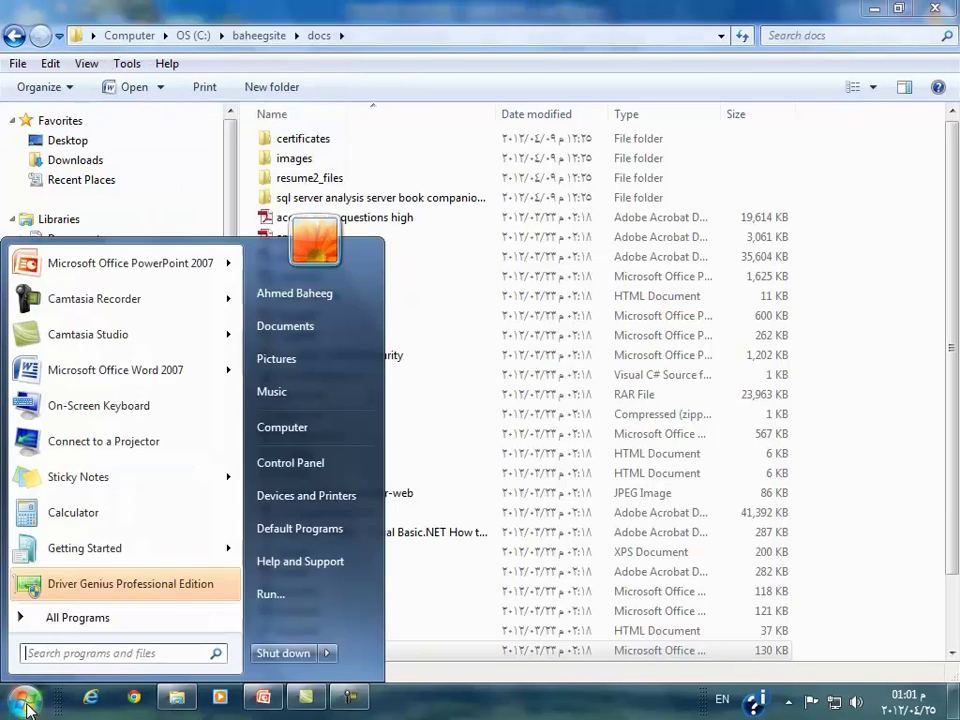
left_click(100, 371)
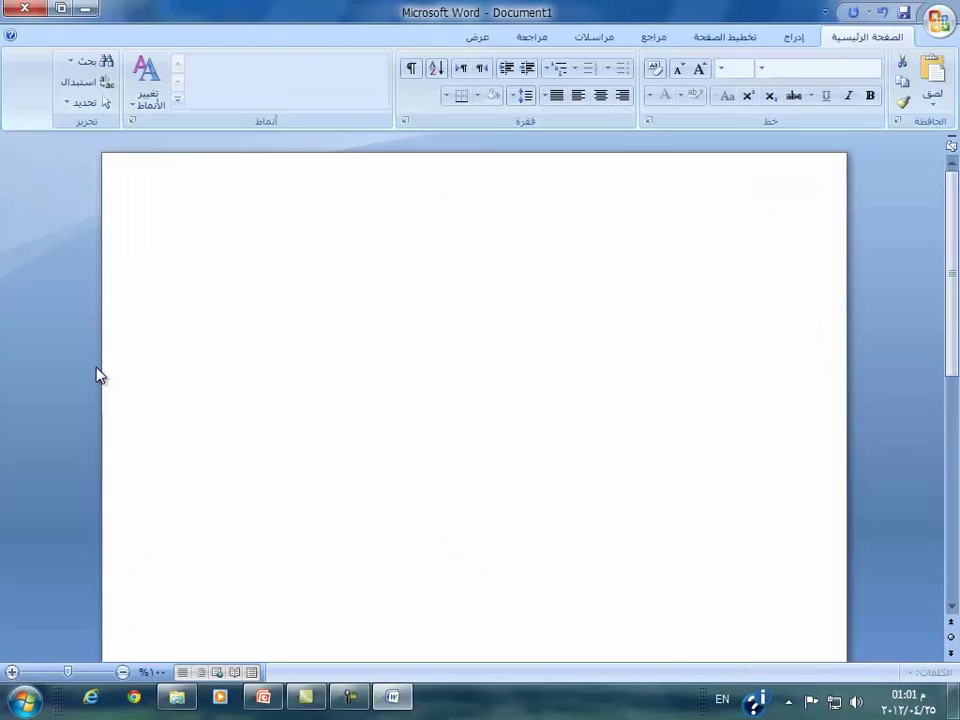
right_click(258, 298)
left_click(230, 343)
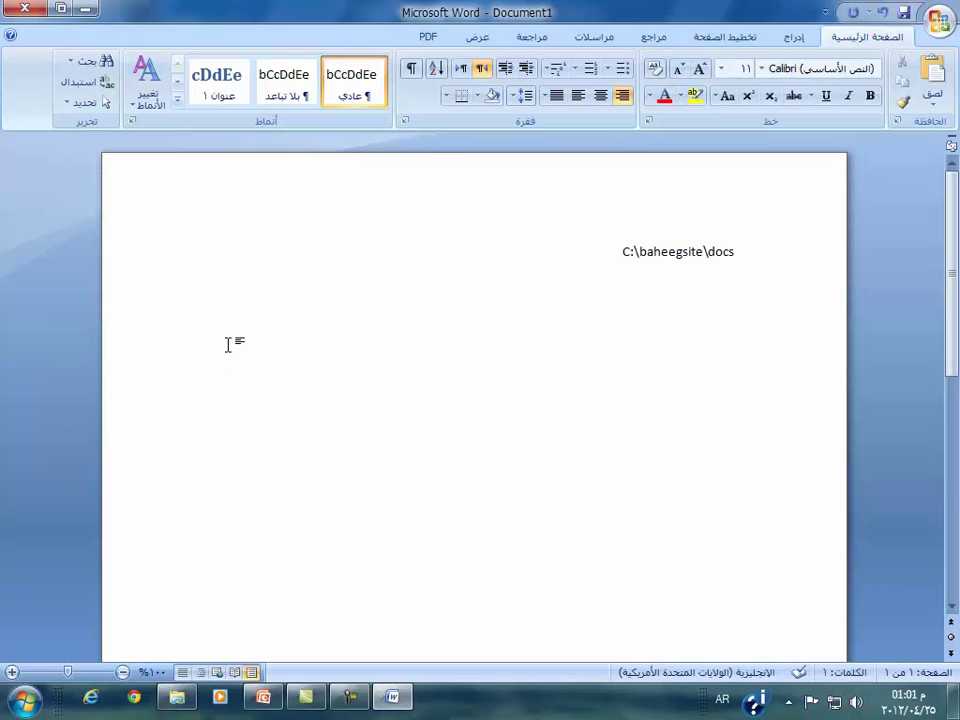
key("Return")
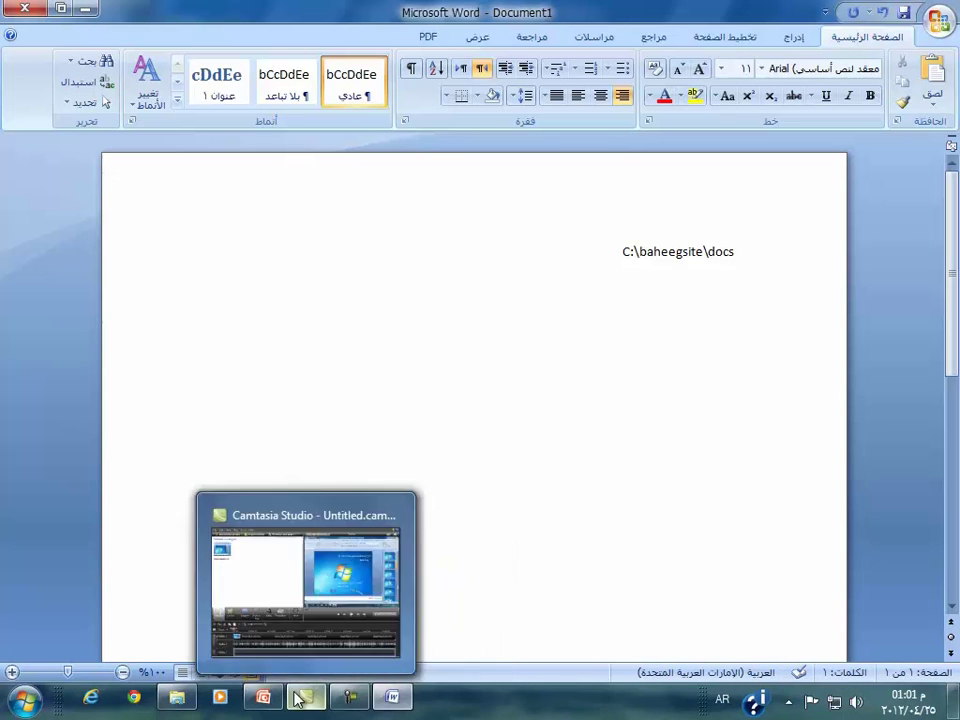
Switch back to the docs folder in Windows Explorer and search it for resume3
left_click(177, 700)
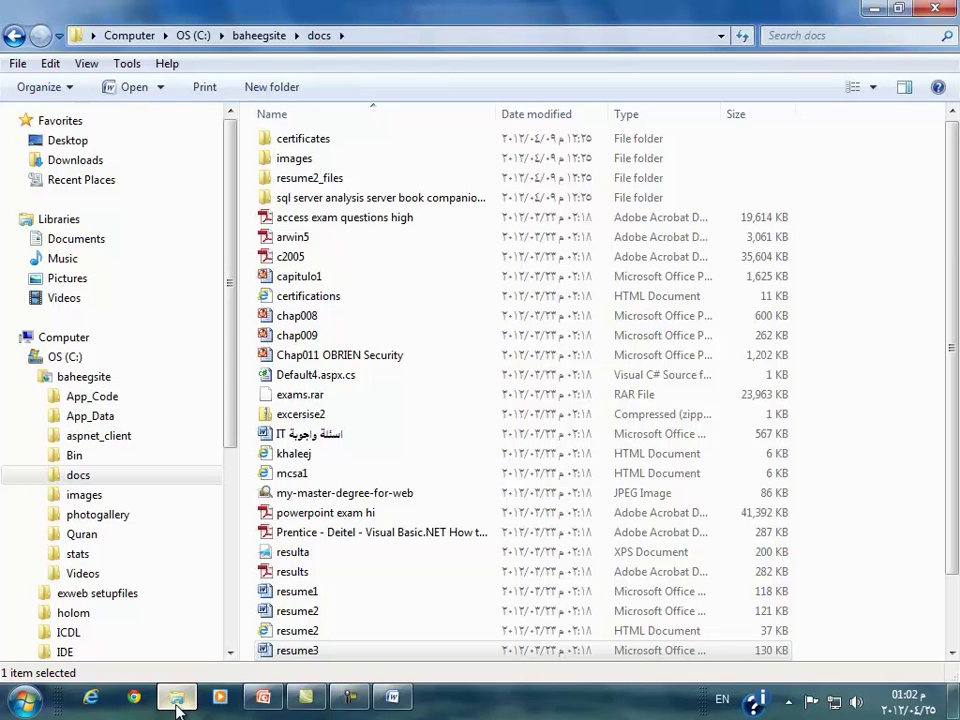
left_click(790, 37)
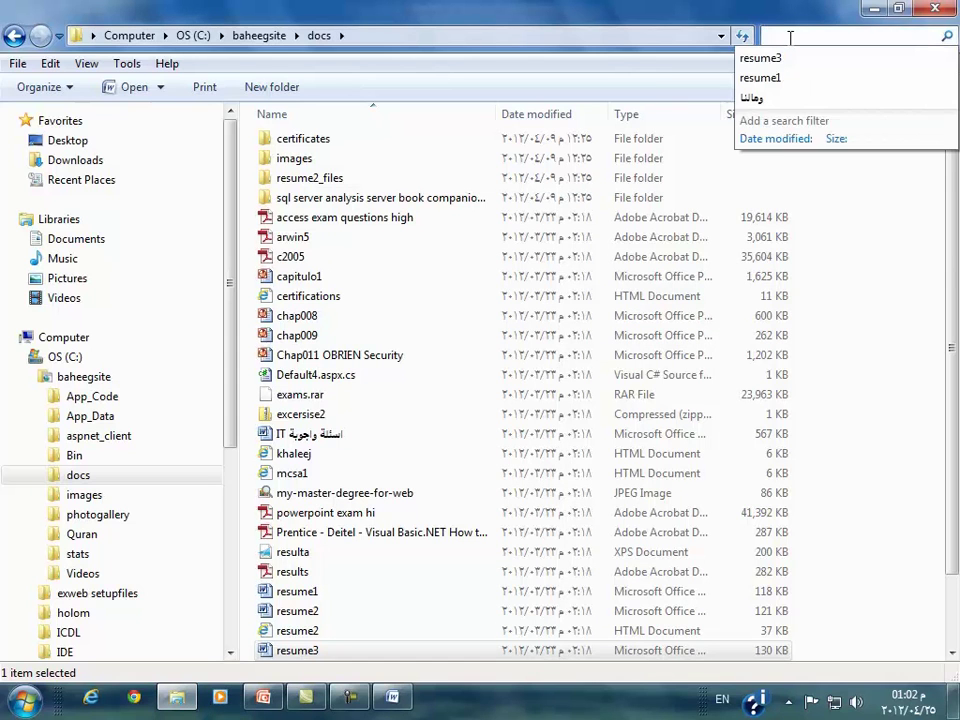
left_click(779, 60)
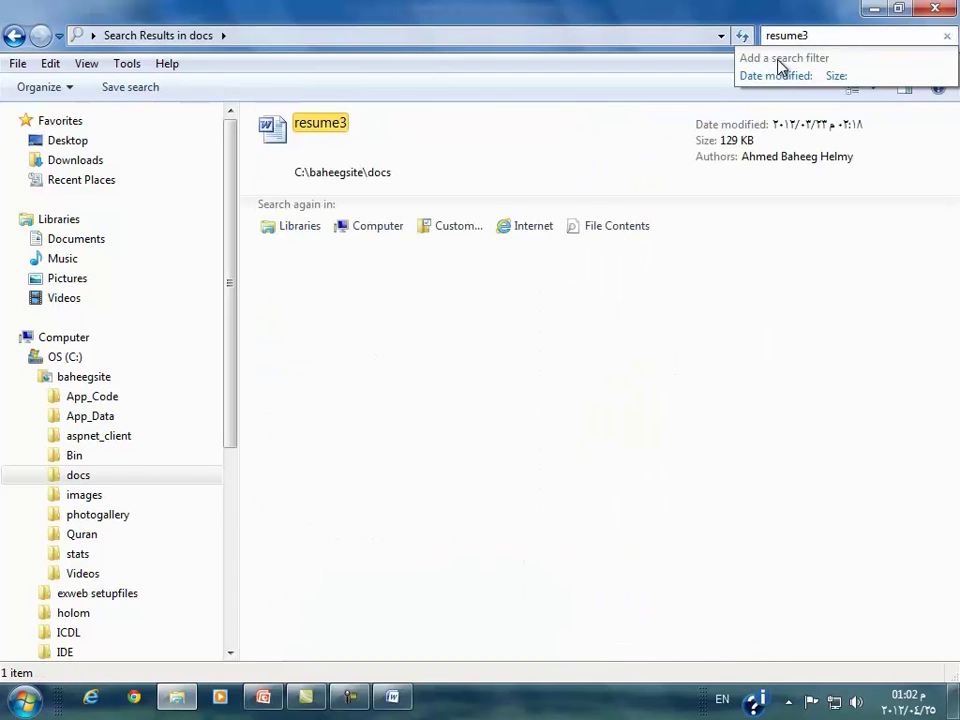
Open the properties of the resume3 search result and copy its location path
left_click(536, 193)
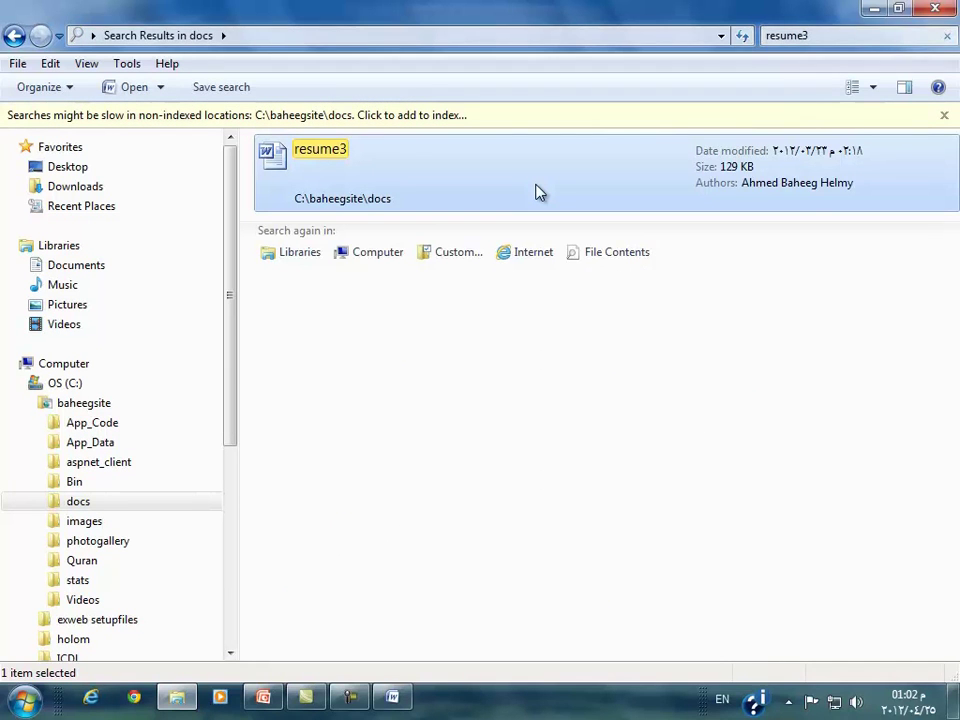
right_click(536, 193)
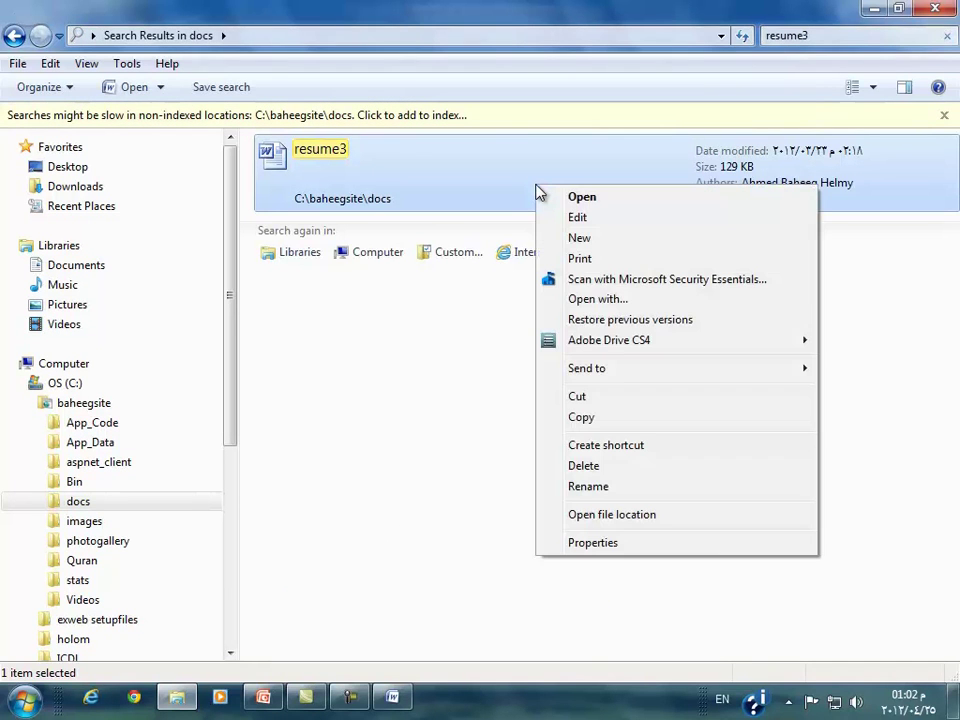
left_click(637, 549)
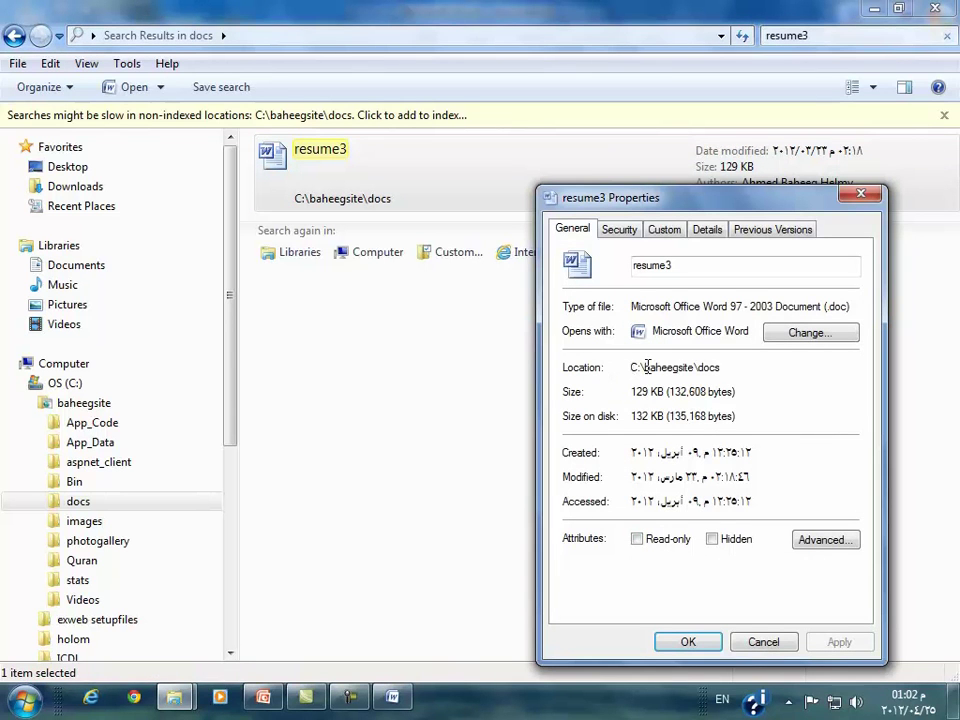
double_click(722, 368)
left_click(722, 368)
left_click_drag(722, 368, 627, 368)
right_click(655, 372)
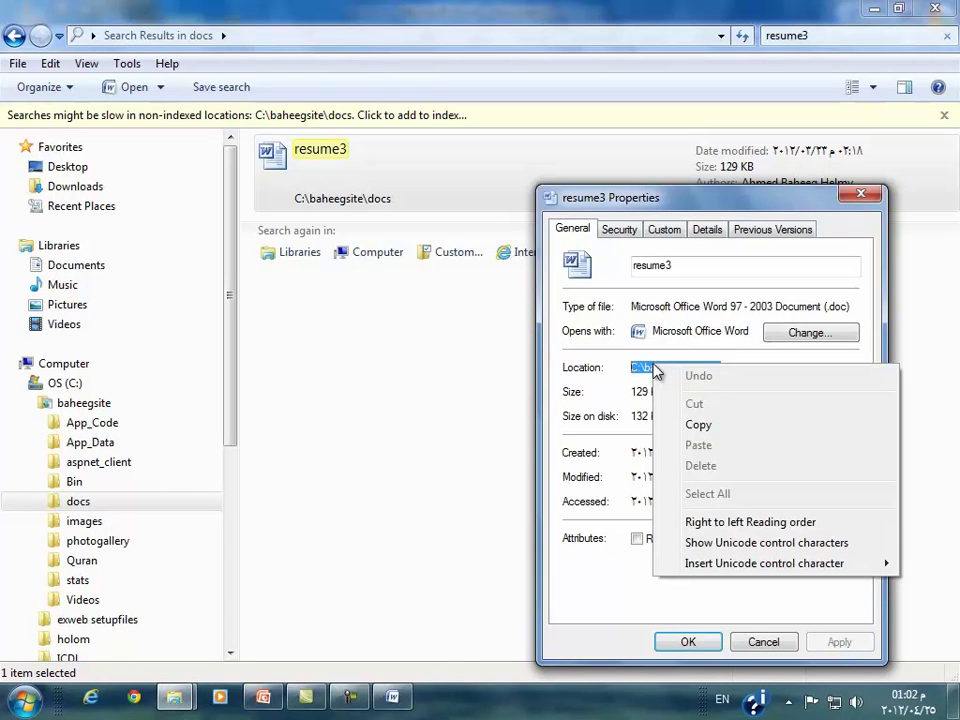
left_click(698, 424)
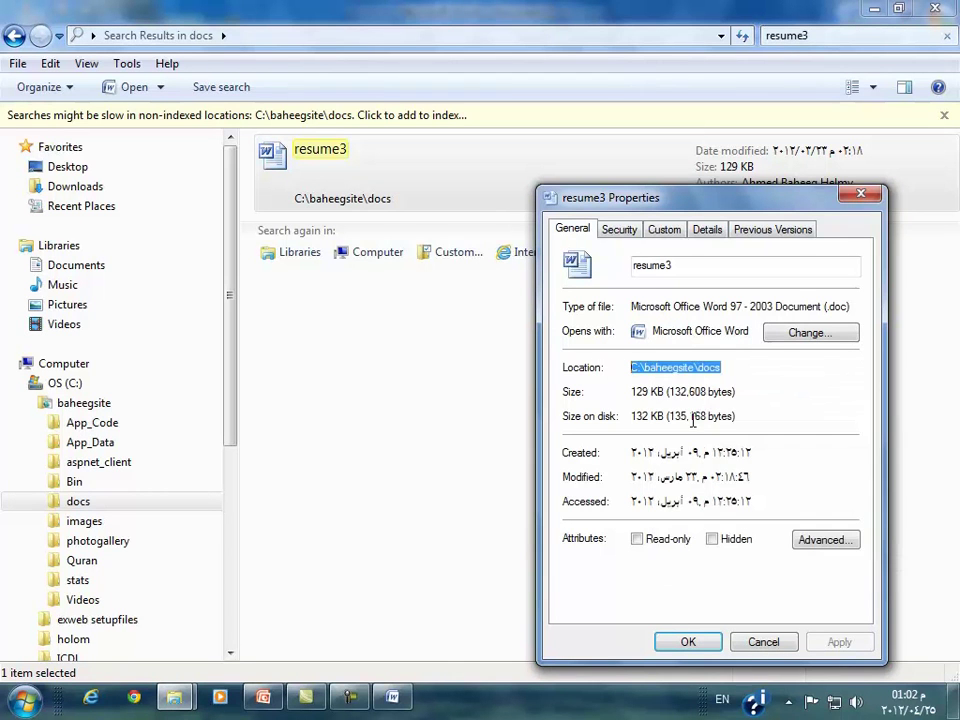
Switch to the Word document and paste the copied location path on the second line
left_click(392, 705)
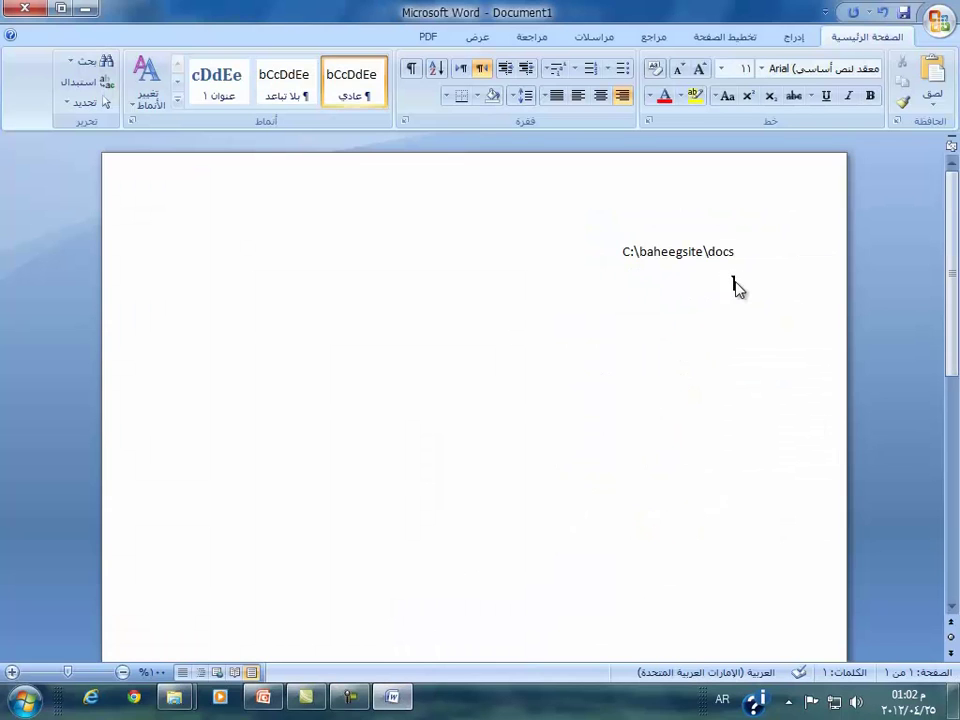
right_click(735, 283)
left_click(714, 336)
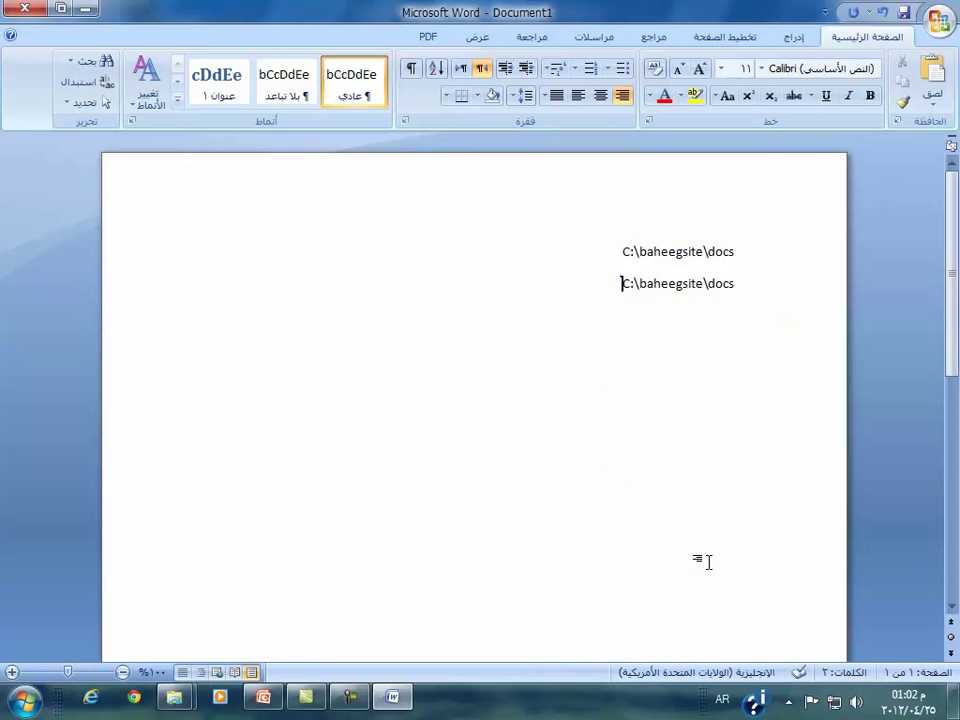
Close the Word document without saving it, and close the resume3 properties dialog
left_click(10, 7)
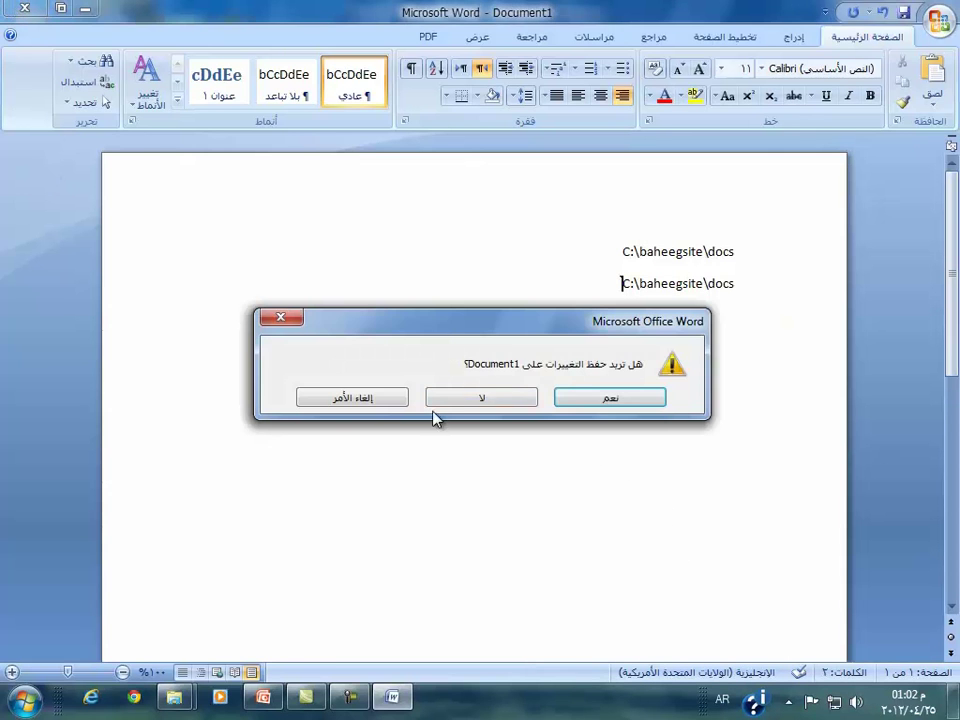
left_click(456, 400)
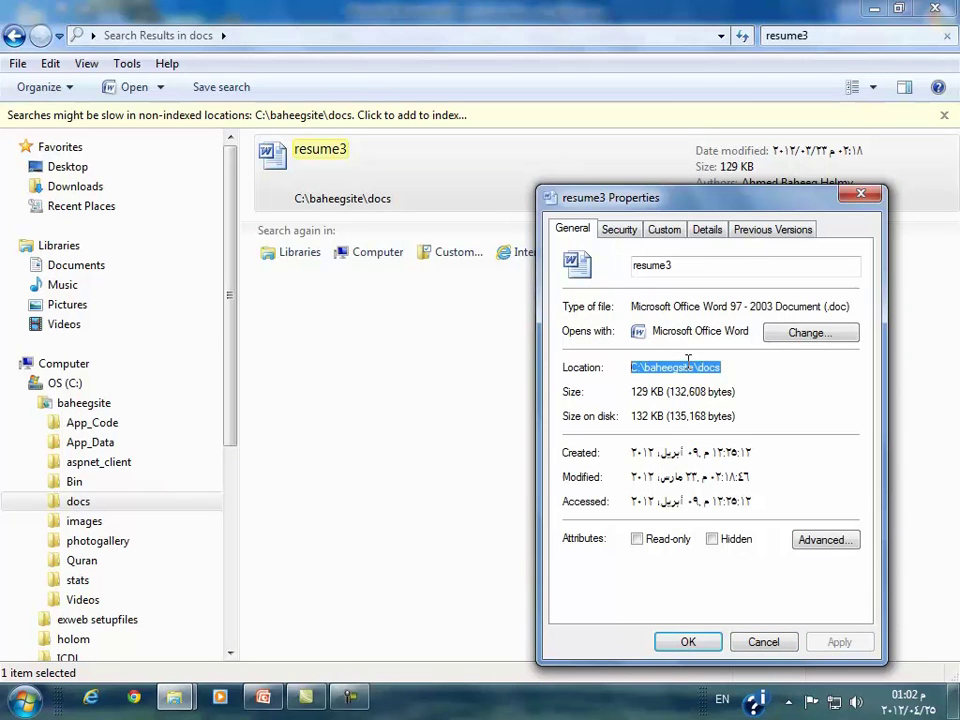
left_click(722, 701)
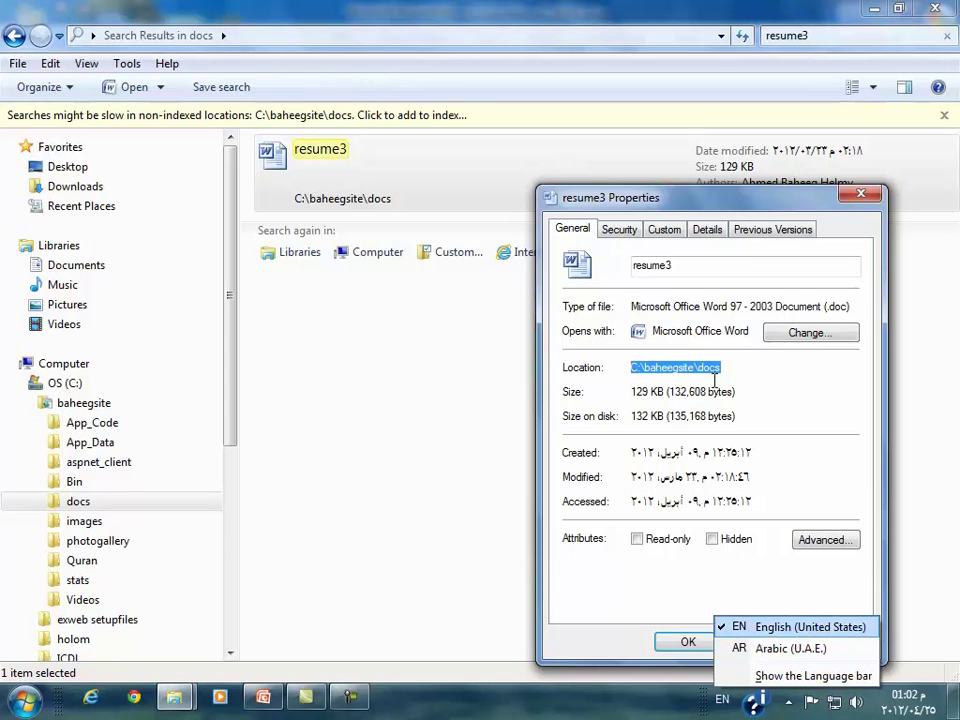
left_click(694, 647)
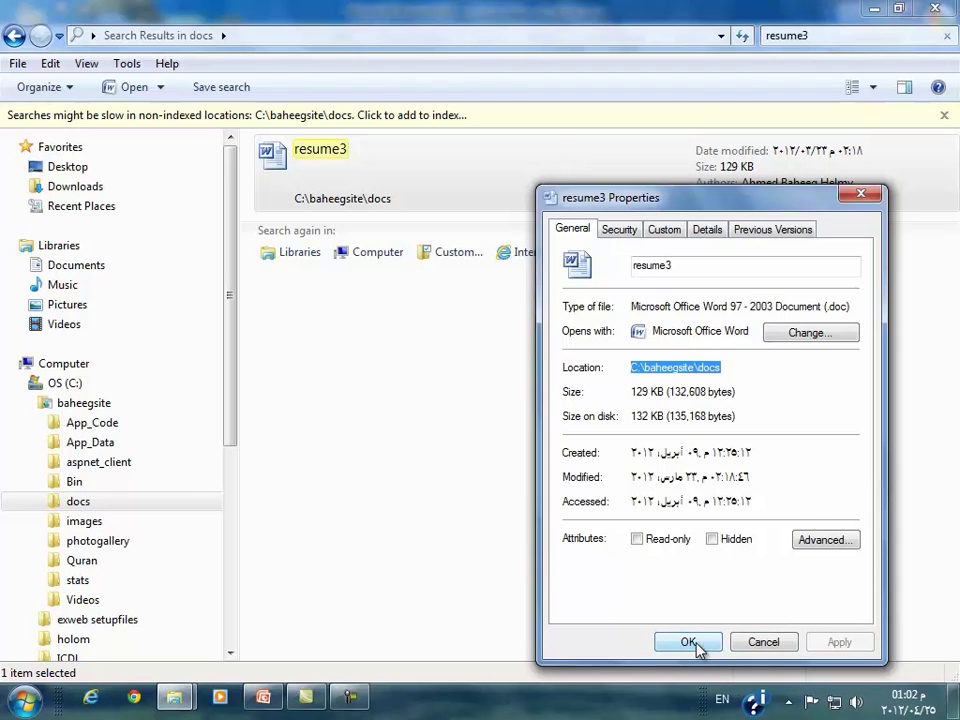
left_click(687, 644)
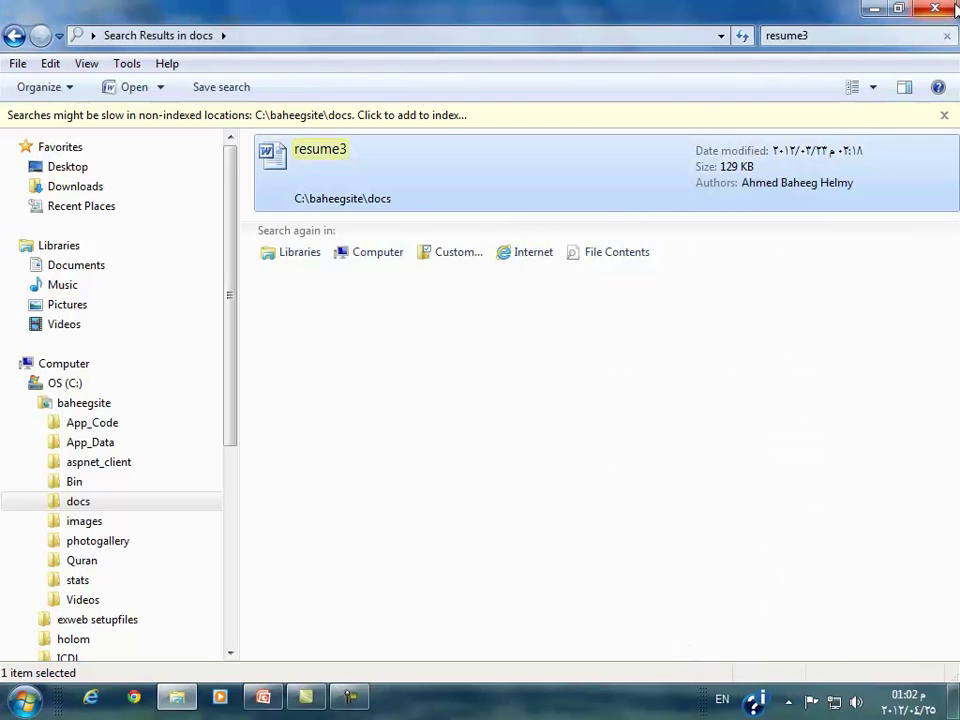
Switch to the PowerPoint presentation and go to slide 39 about searching by full or partial name or content
key("alt+Tab")
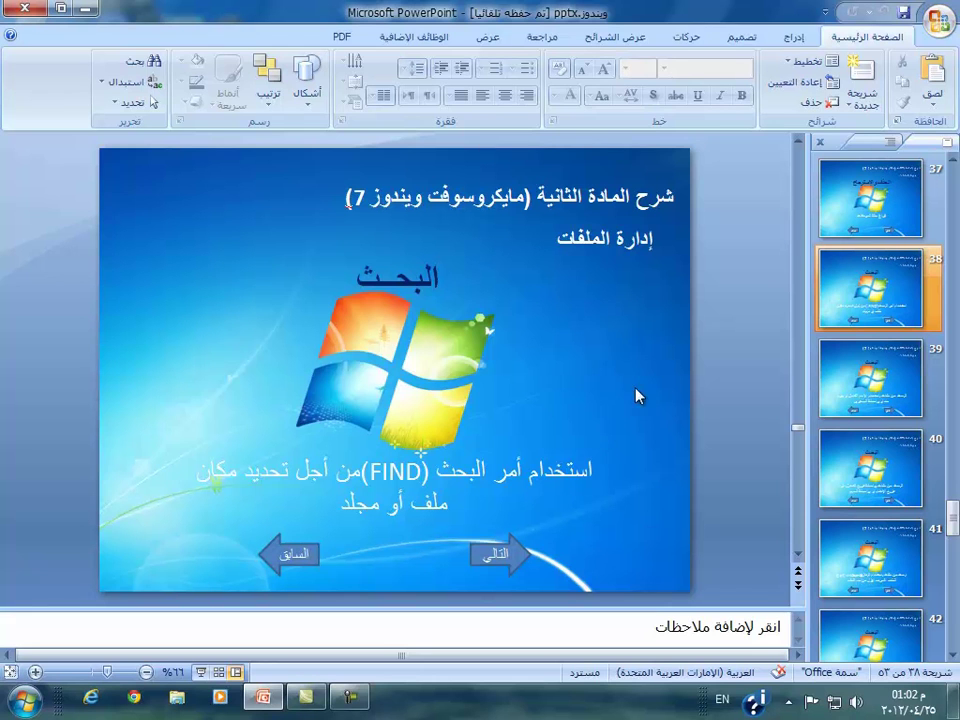
key("Down")
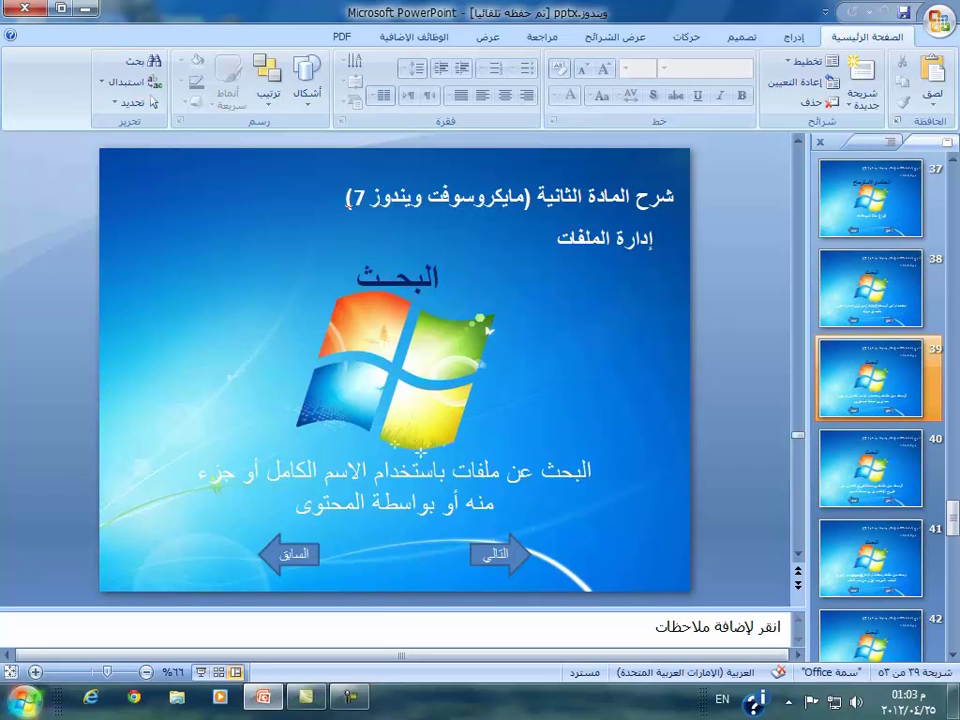
Open the baheegsite folder on the OS (C:) drive in Windows Explorer and search it for "res"
key("super")
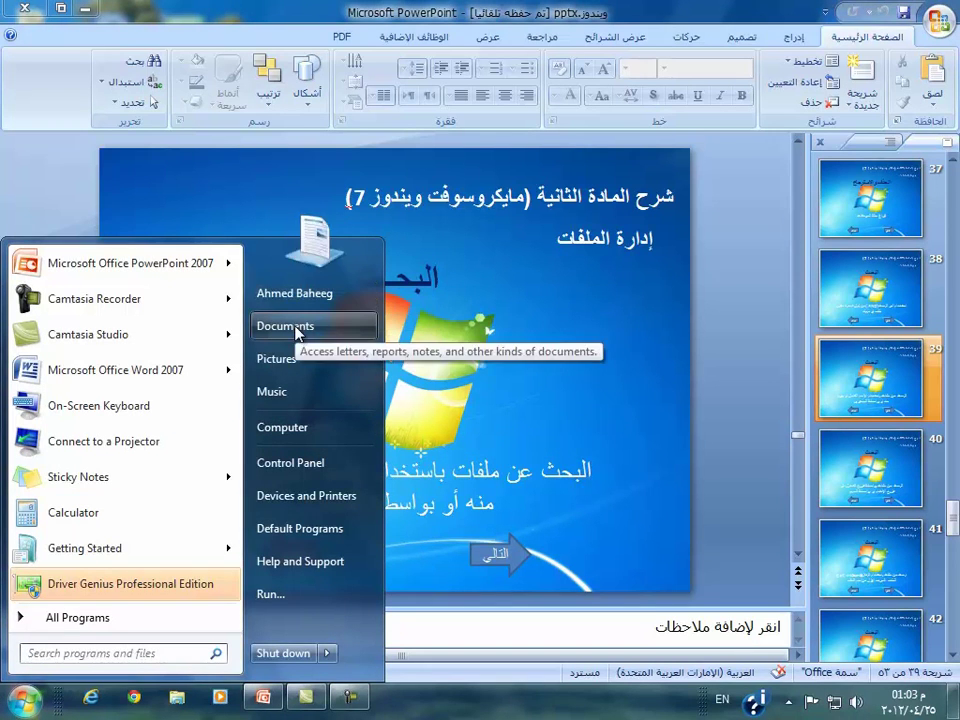
left_click(318, 436)
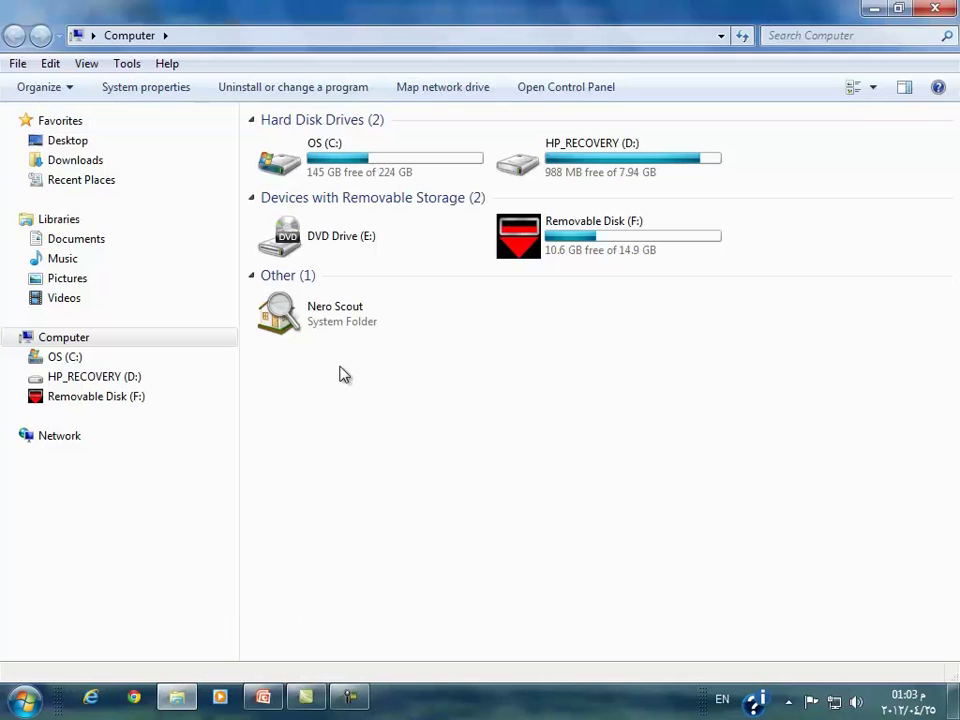
double_click(364, 167)
double_click(318, 118)
left_click(804, 36)
type("res")
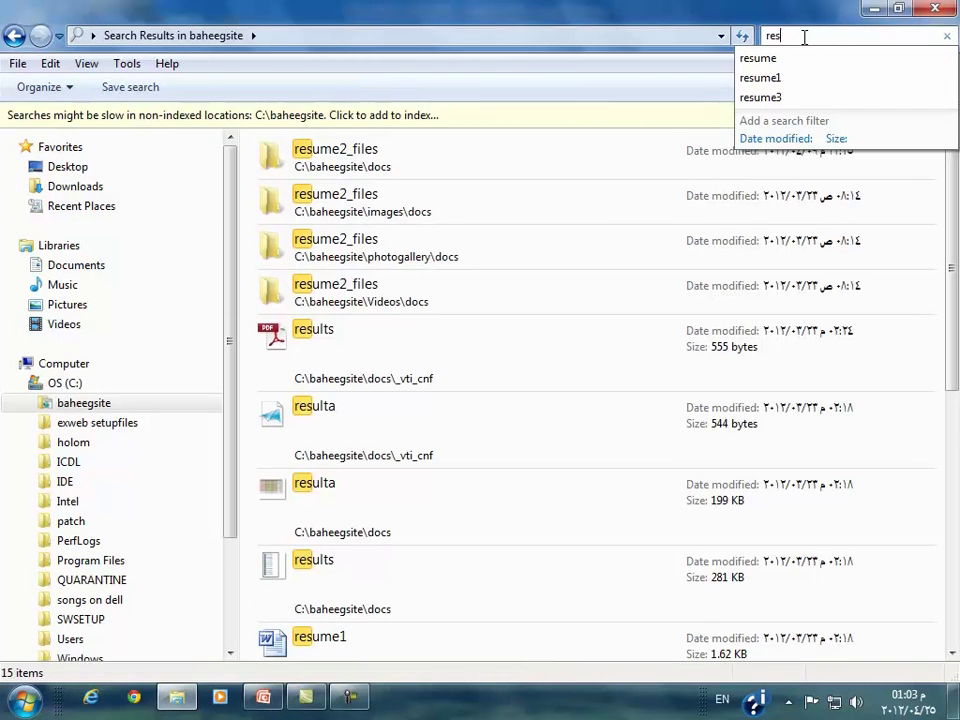
Extend the search term in the baheegsite folder to "resume", and close the Explorer window
type("u")
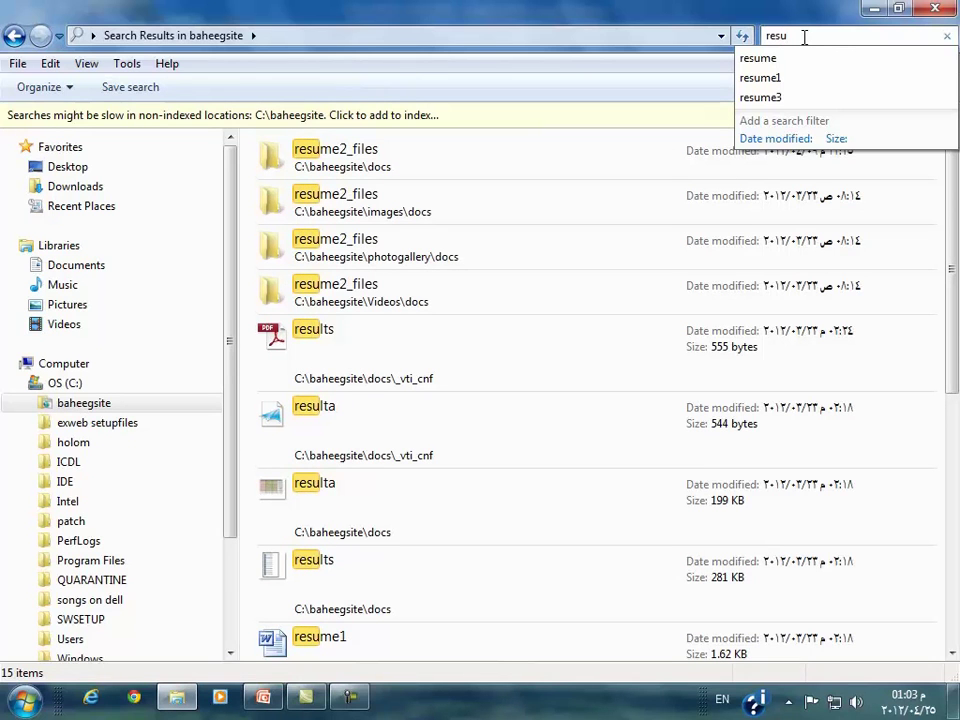
type("m")
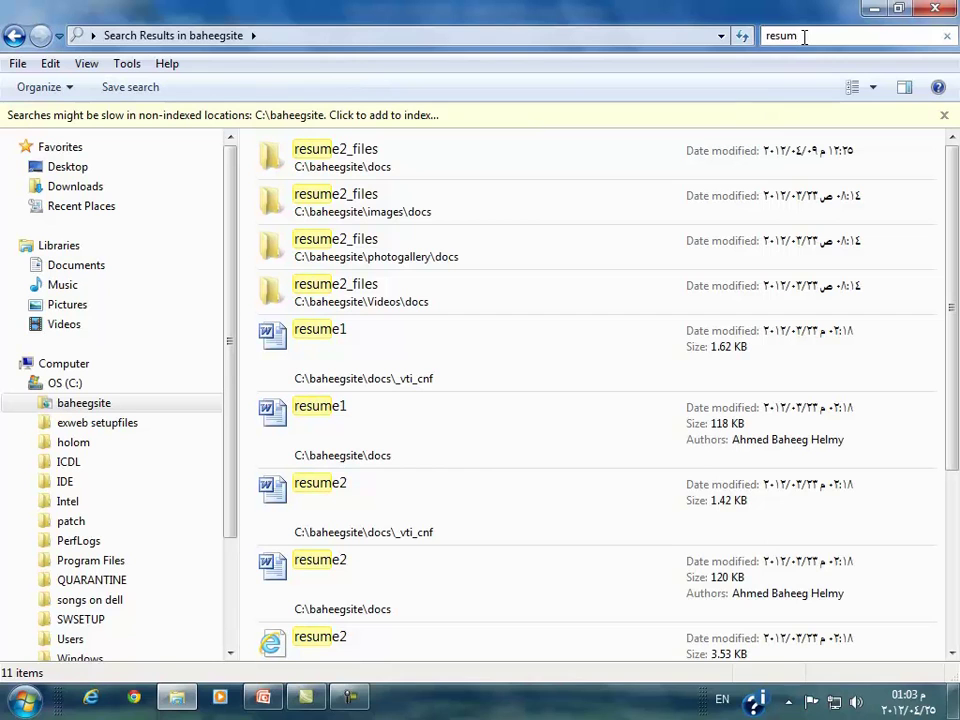
type("e")
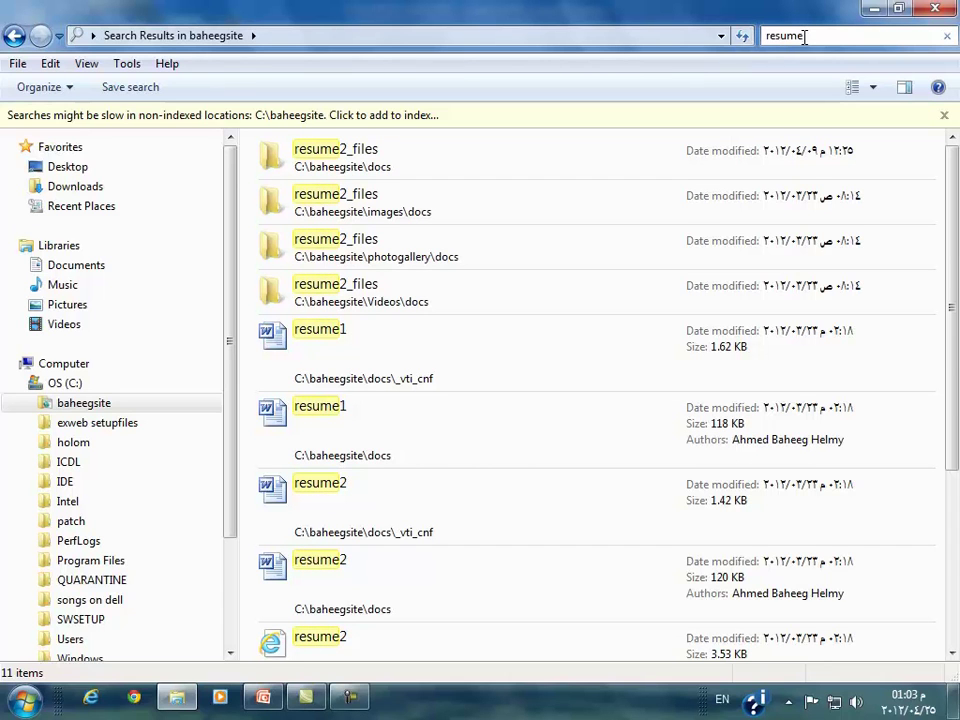
left_click(950, 10)
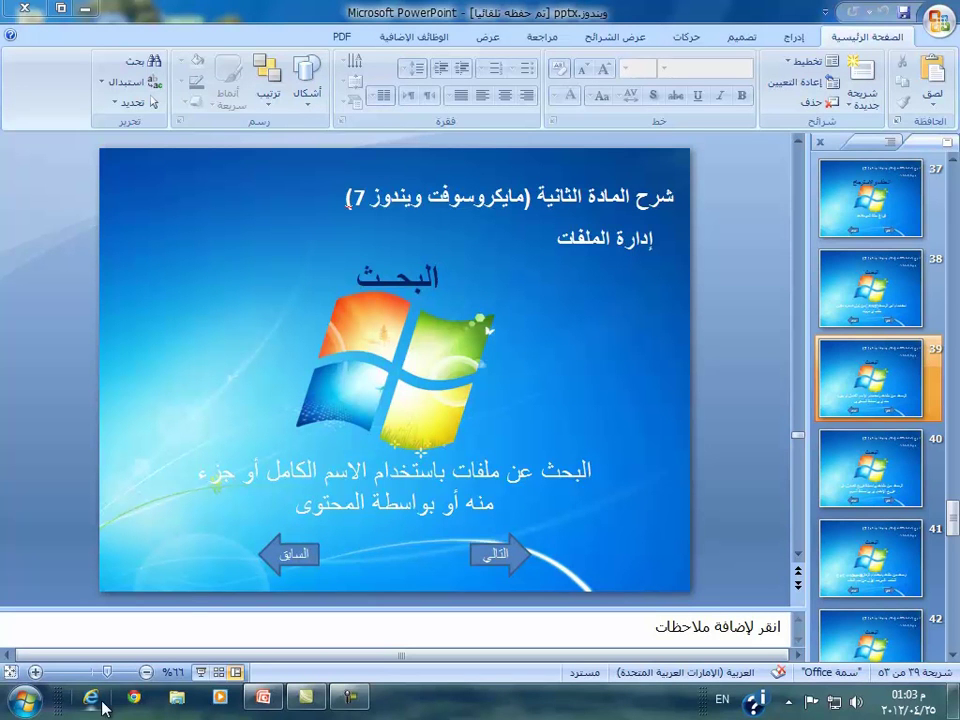
Open Google Chrome and load the baheeg.com website
left_click(135, 700)
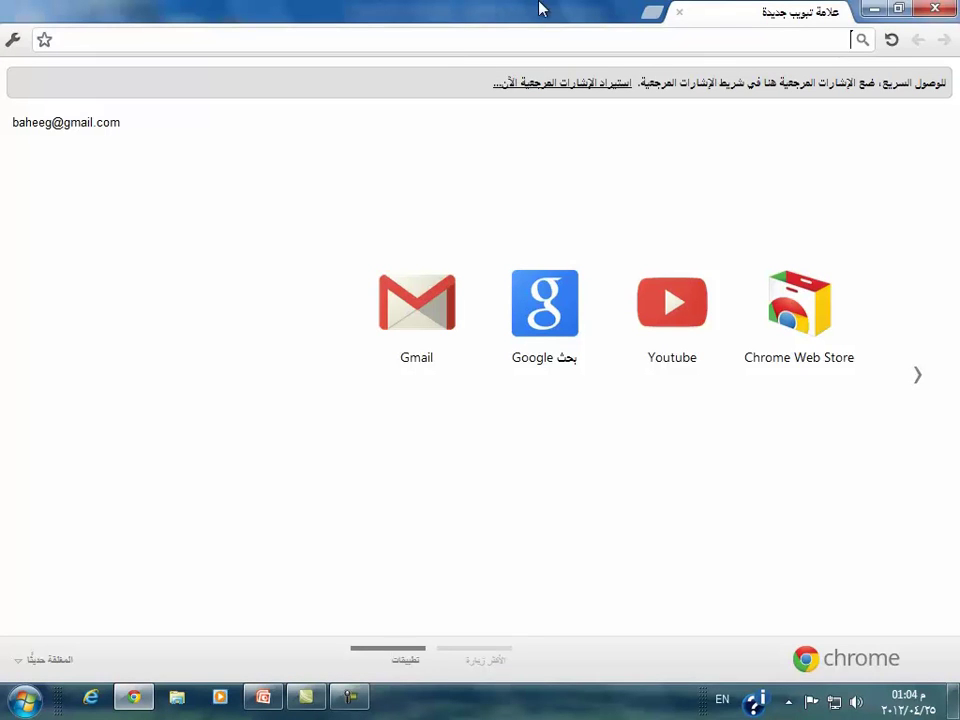
type("bahee")
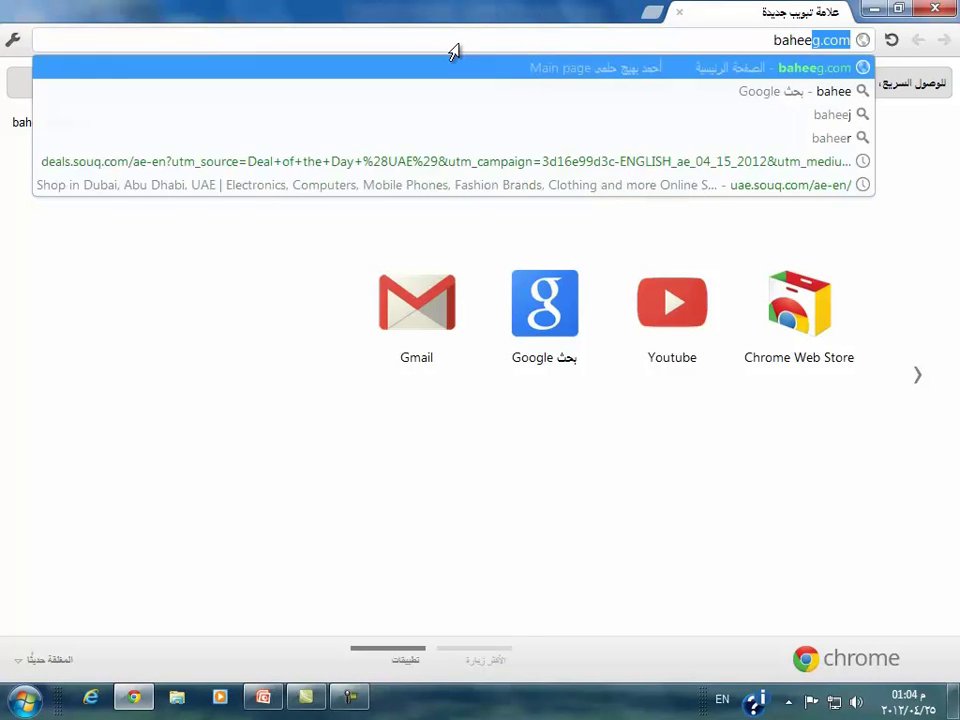
key("Return")
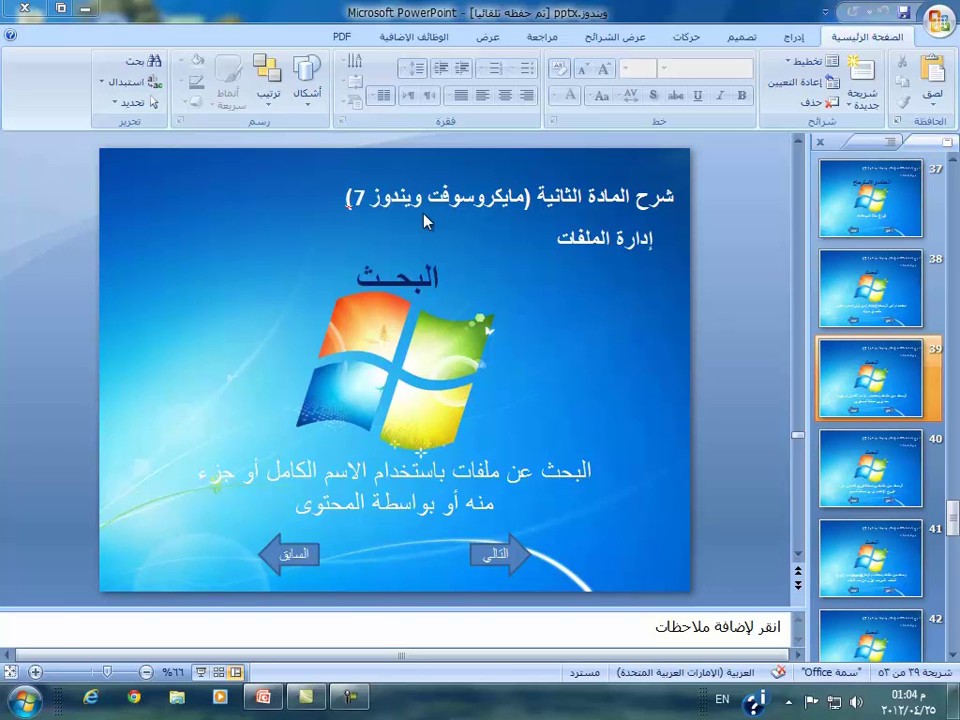
Open the baheegsite folder on the OS (C:) drive in Windows Explorer
left_click(24, 698)
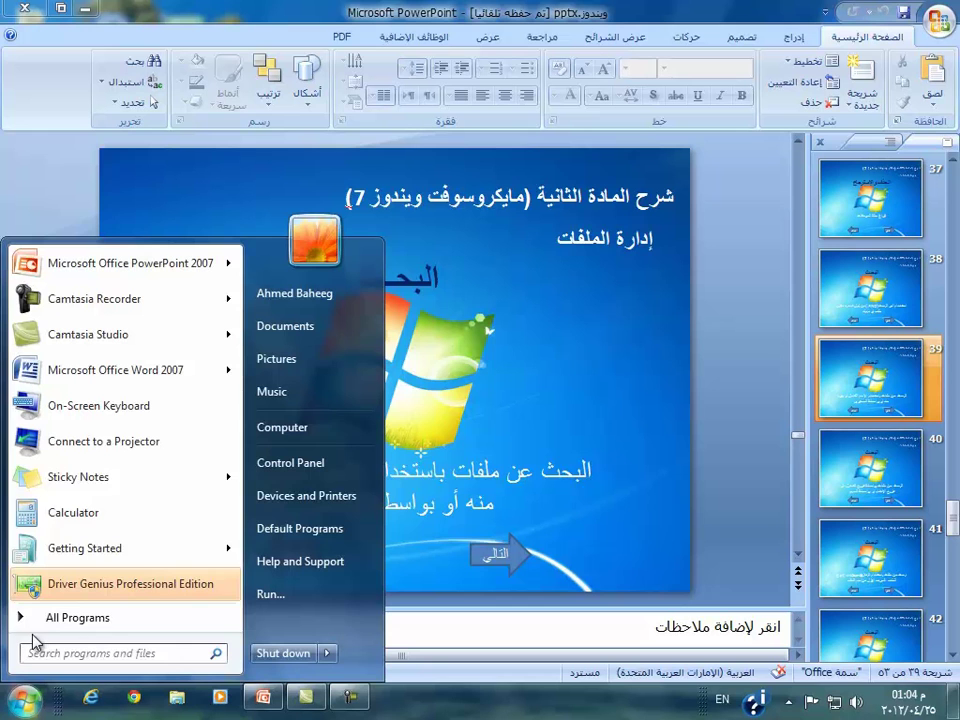
left_click(300, 427)
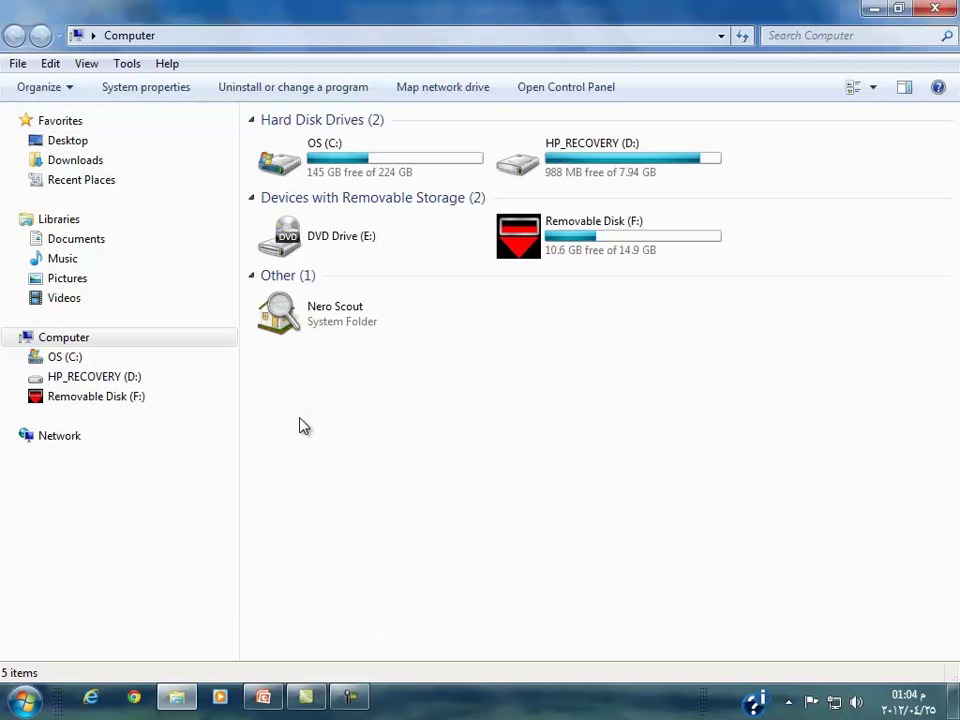
double_click(386, 166)
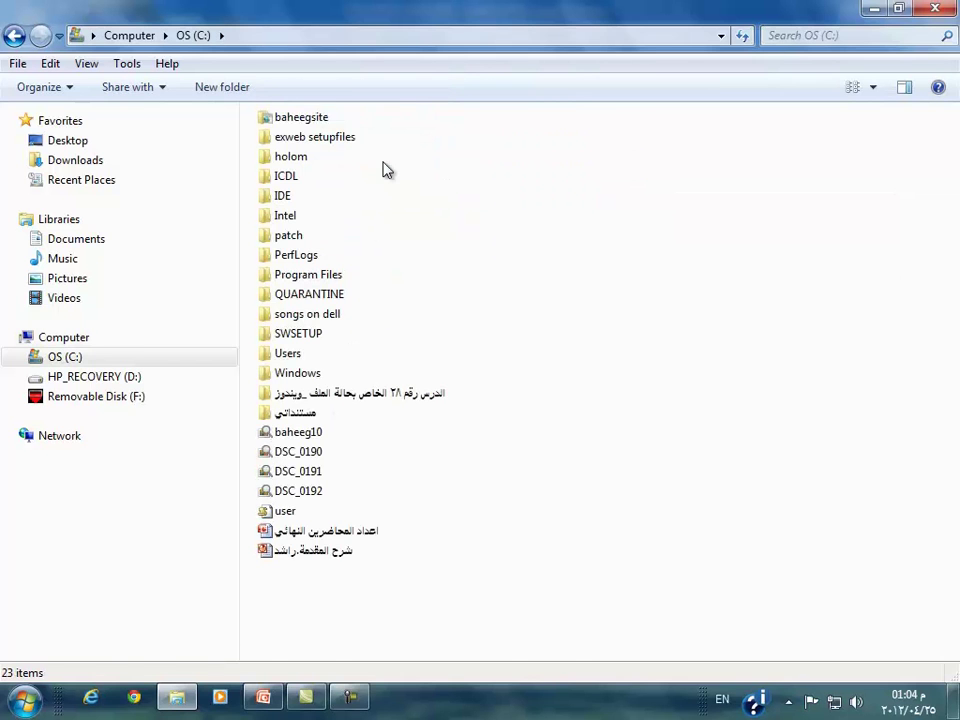
double_click(303, 121)
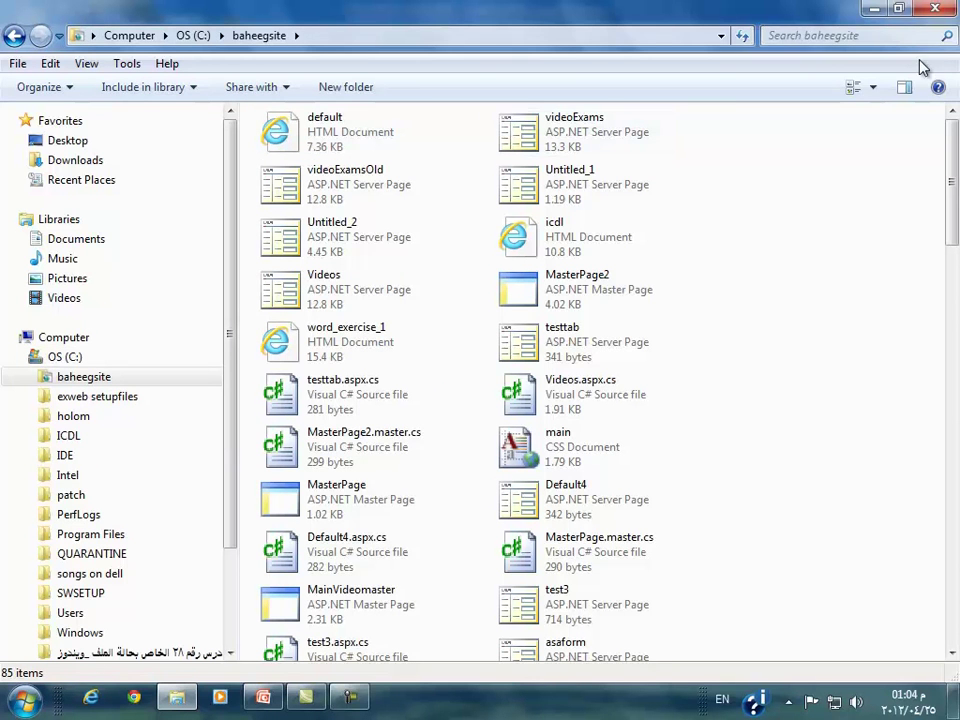
Search the baheegsite folder for the Arabic word "هدانا" and extend the search to file contents
left_click(866, 38)
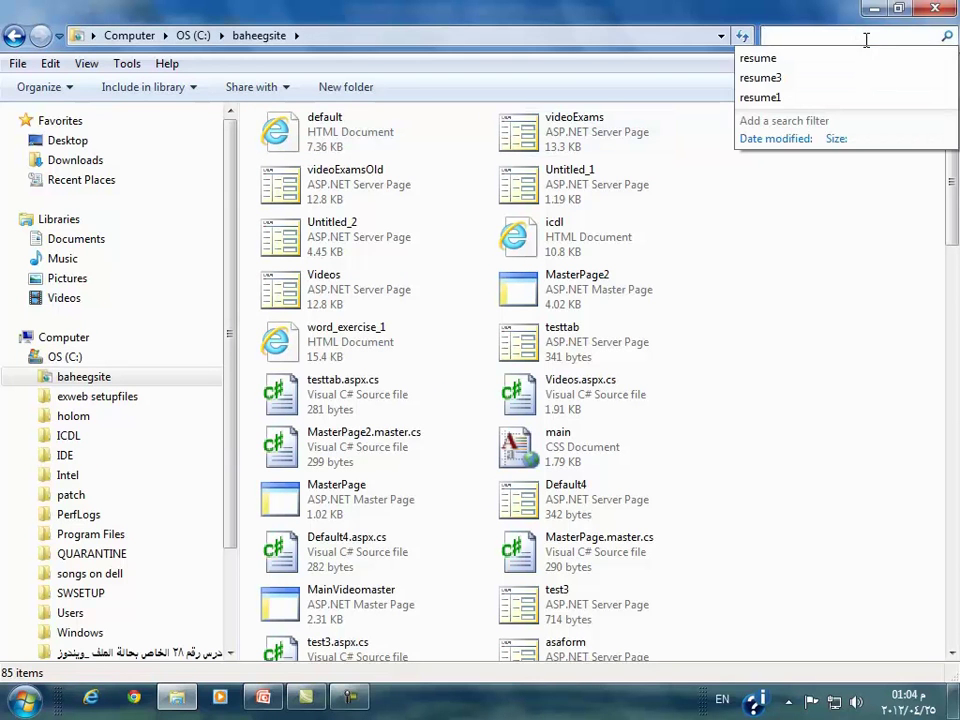
type("i")
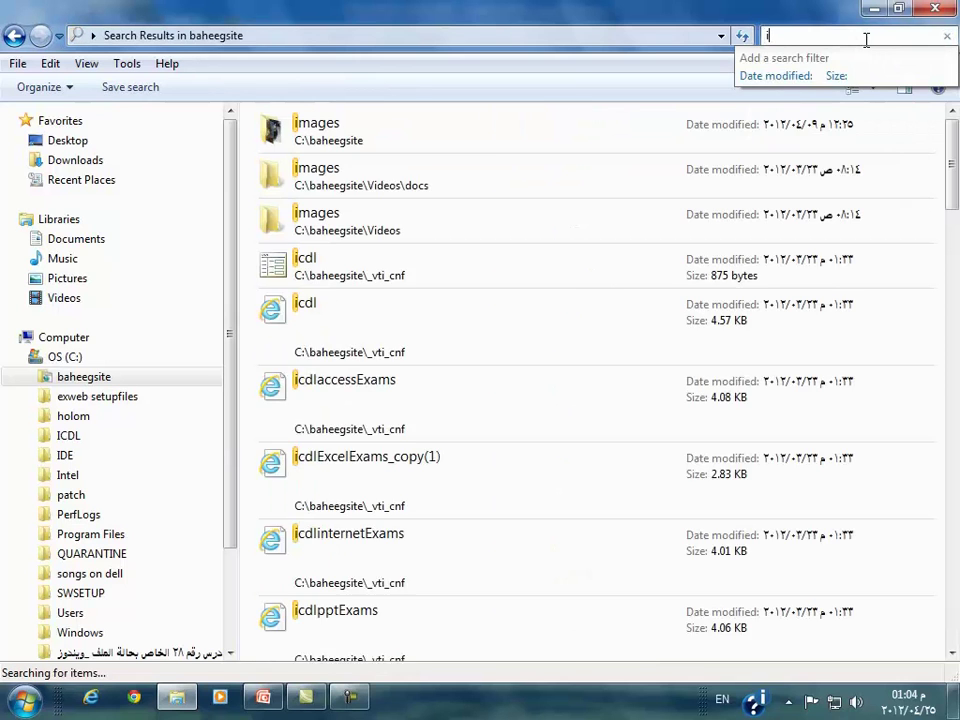
key("BackSpace")
key("alt+shift")
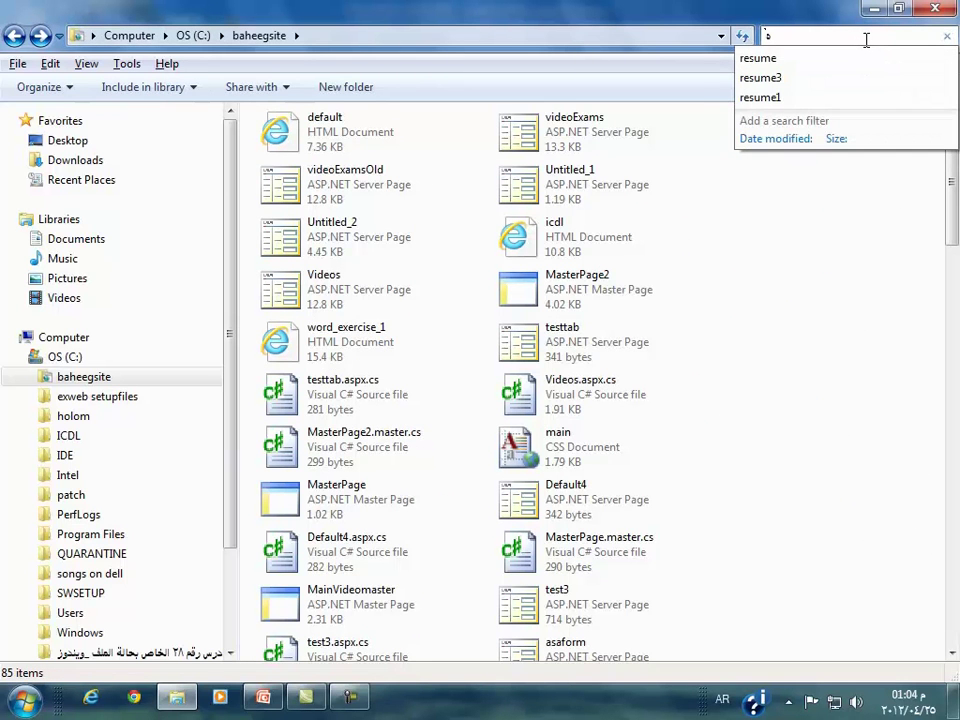
type("ه")
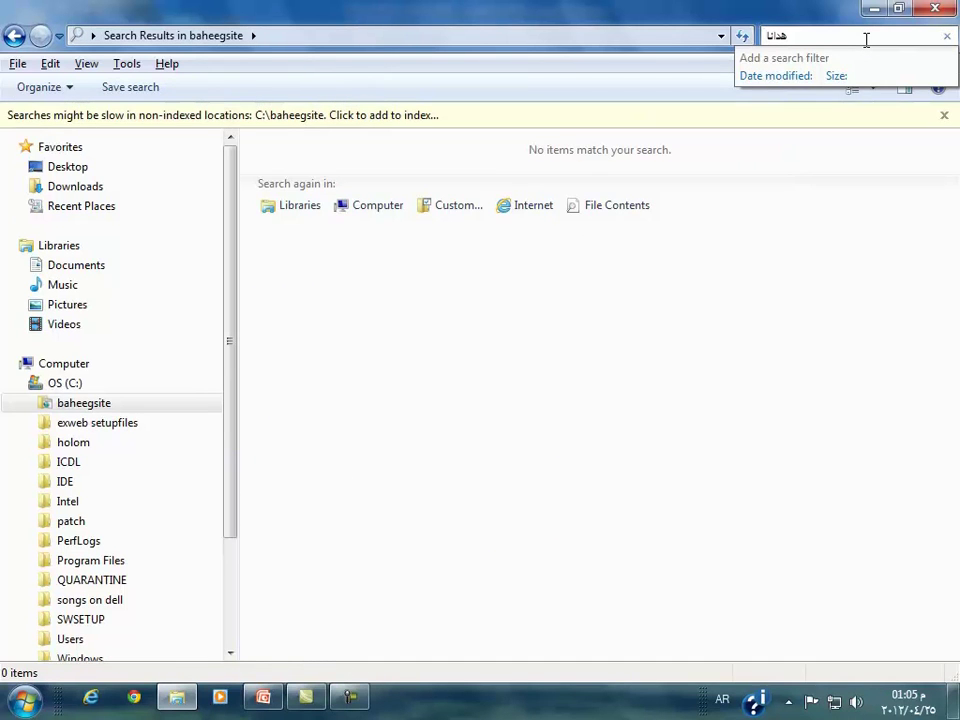
left_click(617, 207)
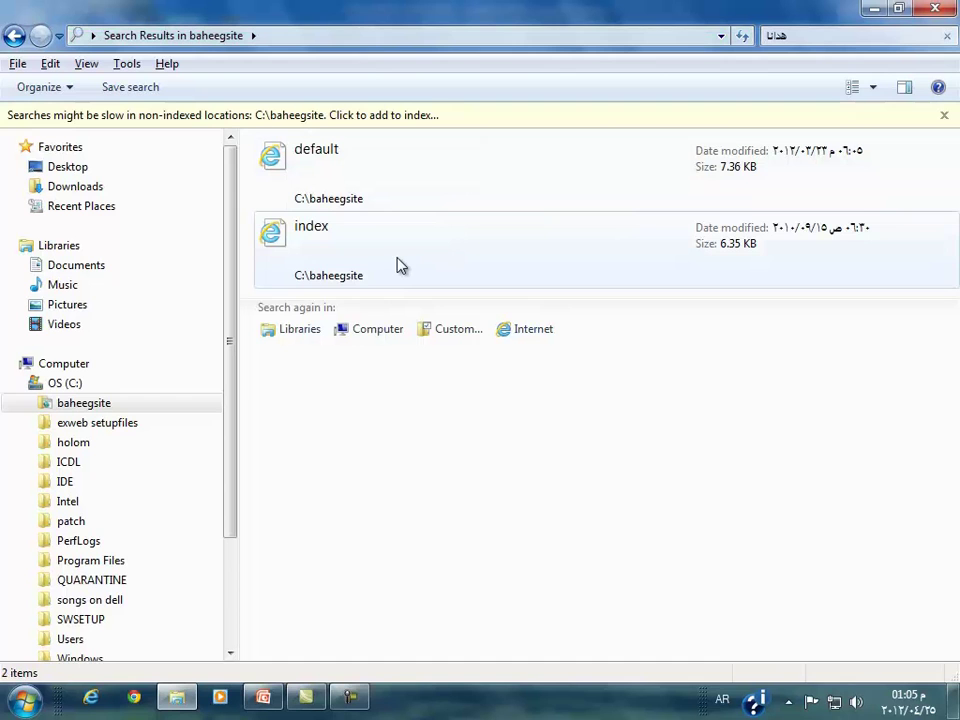
Open the default and index search results one after the other to view the pages, closing each browser window
double_click(399, 201)
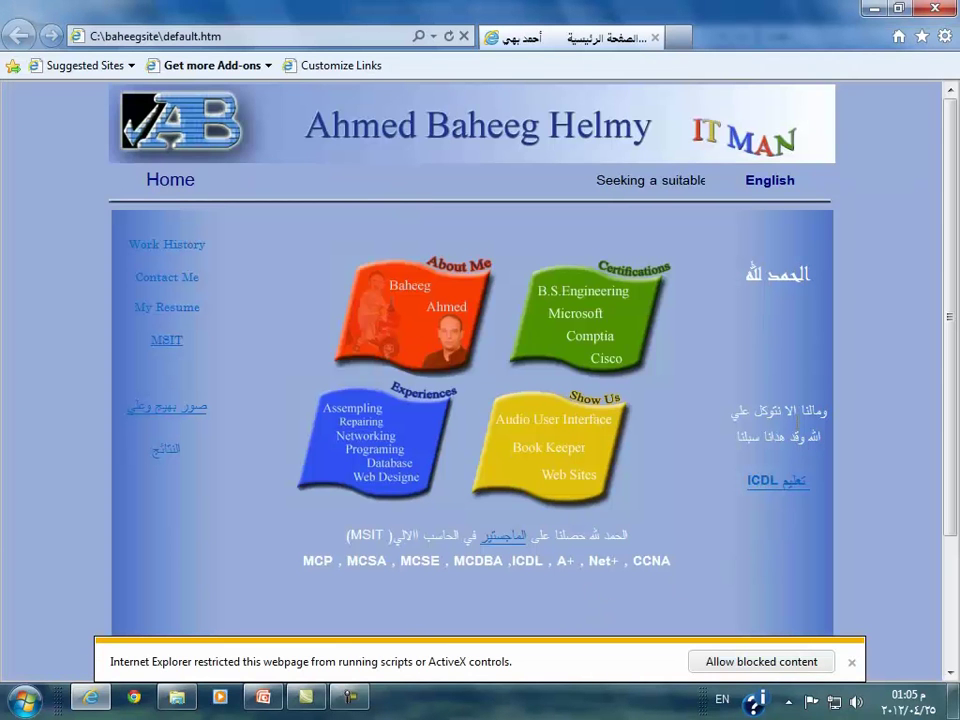
left_click(945, 15)
double_click(399, 264)
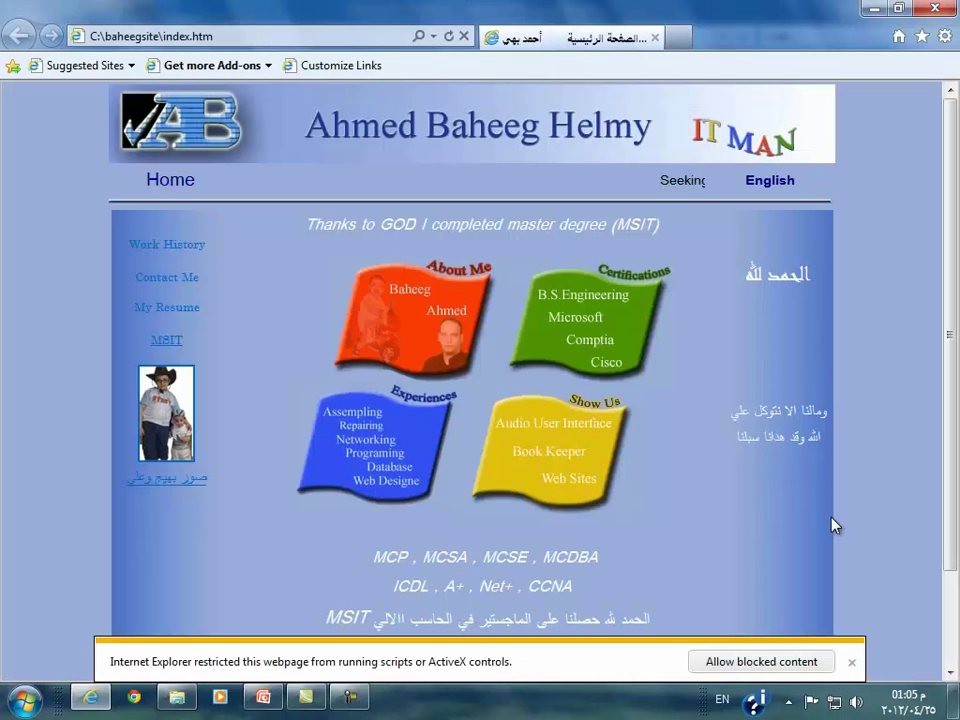
left_click(938, 10)
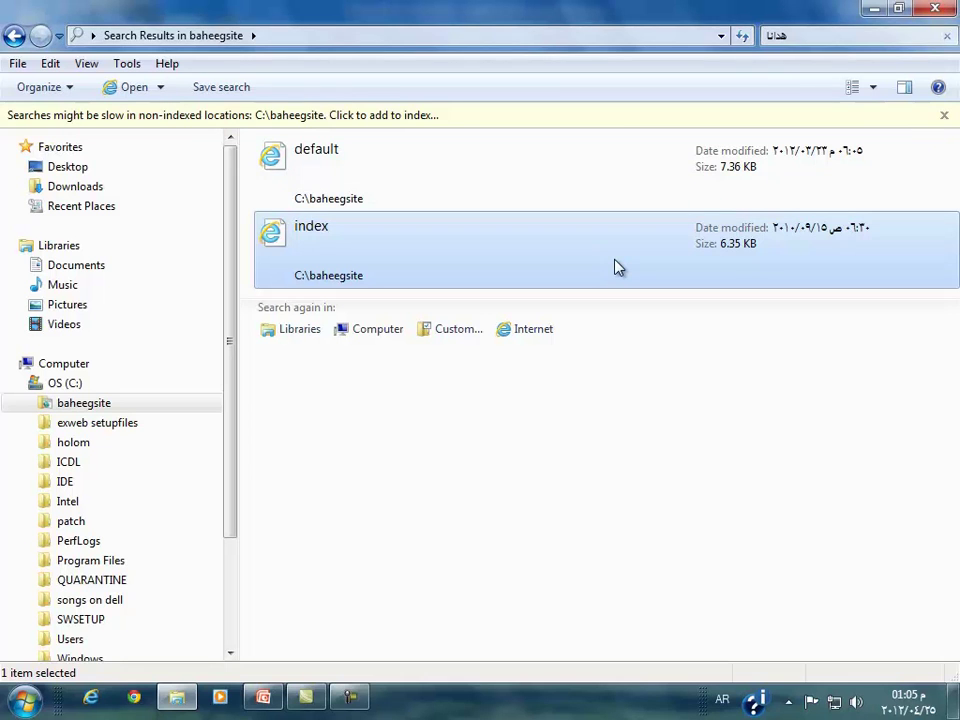
Open the file location of the index search result and copy its folder path C:\baheegsite
right_click(548, 264)
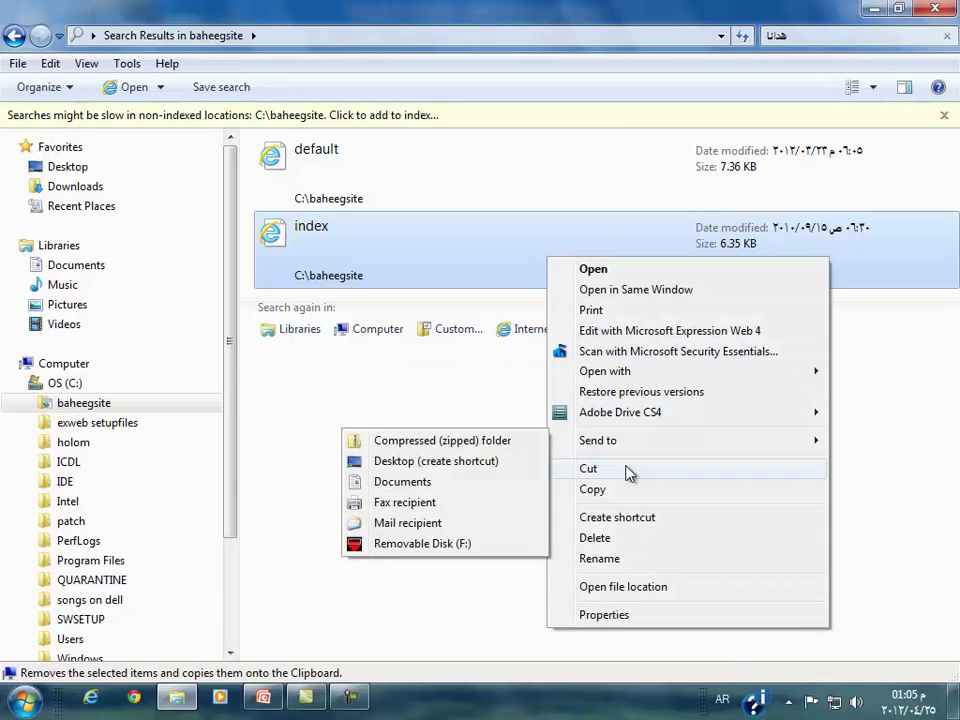
left_click(687, 587)
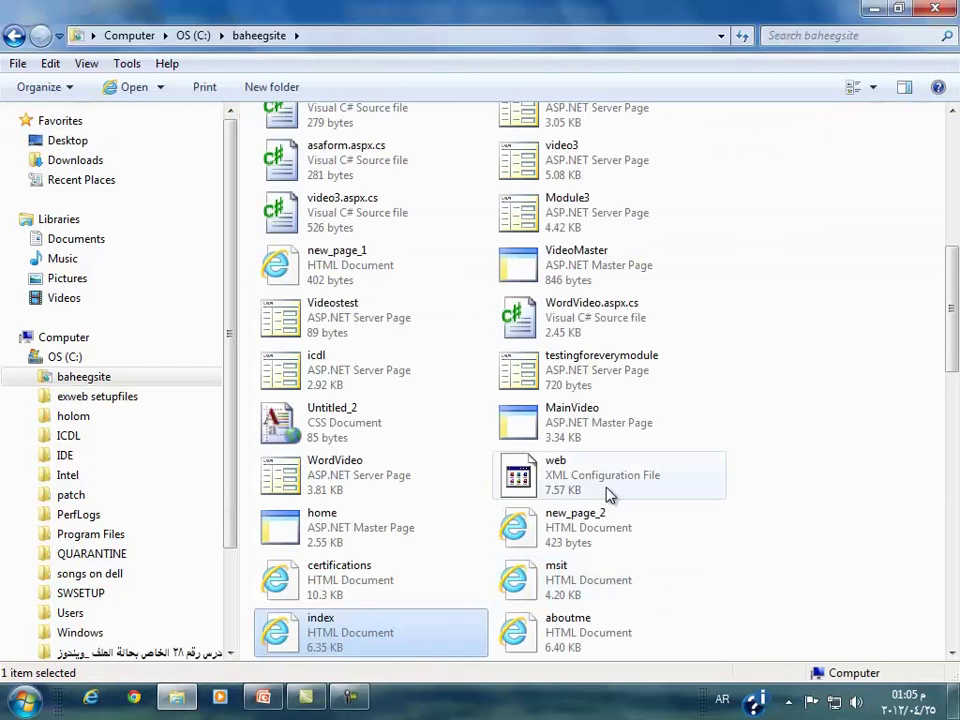
left_click(370, 36)
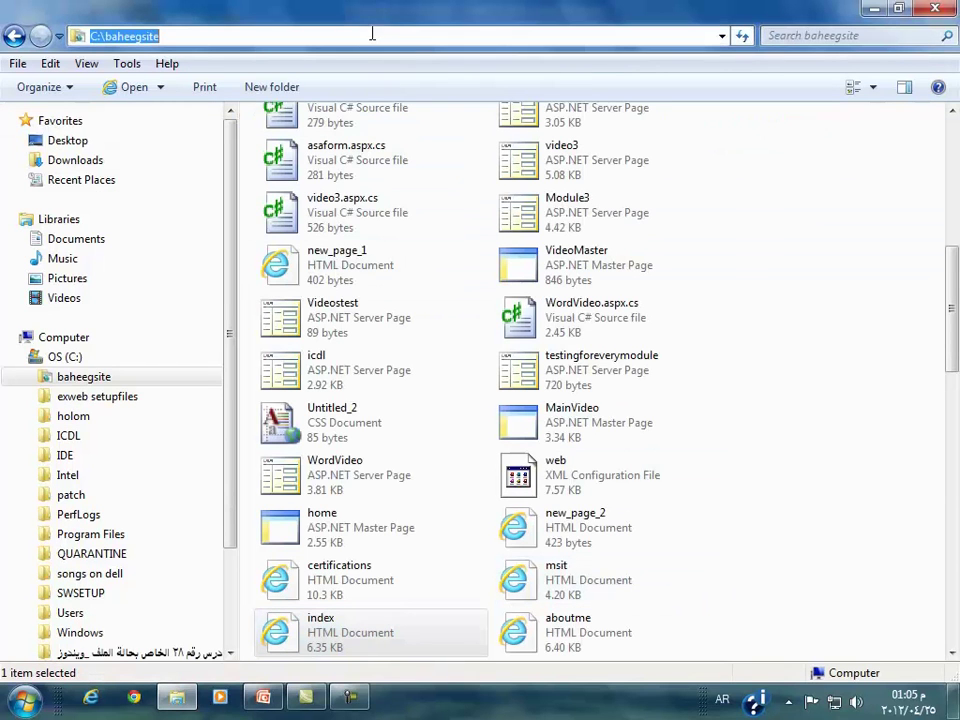
right_click(148, 37)
left_click(186, 100)
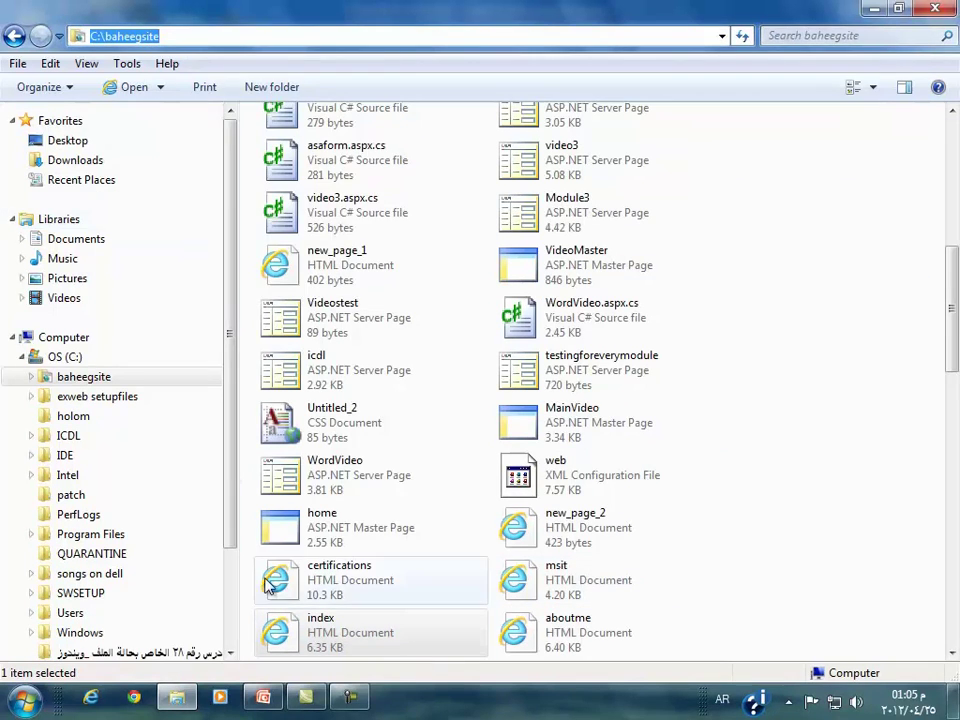
Open a new Microsoft Word 2007 document, paste the copied folder path and start a new line
left_click(14, 708)
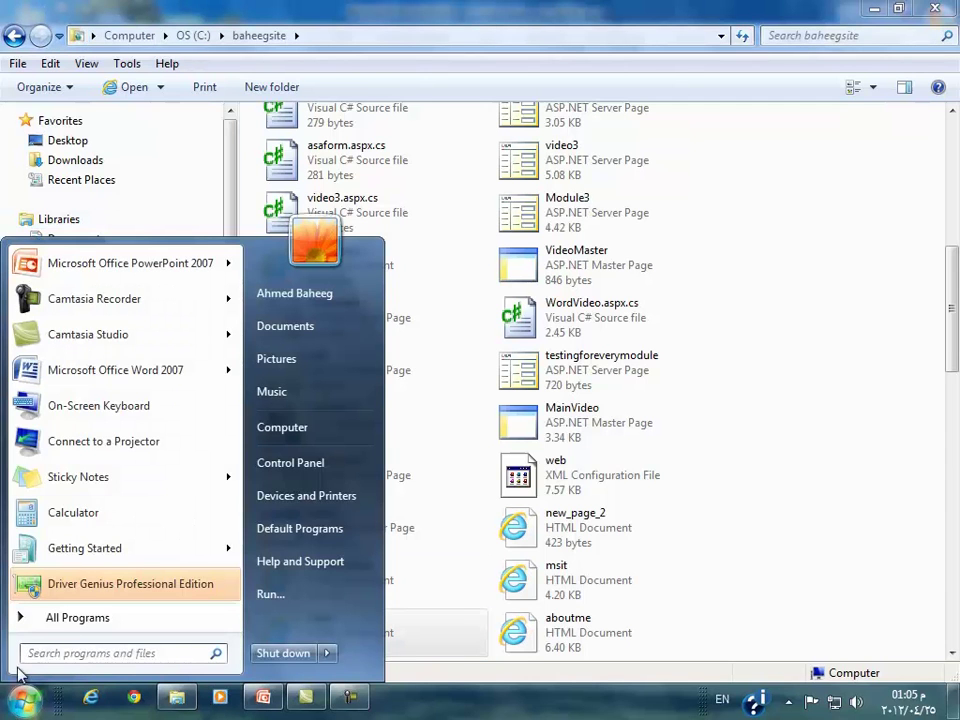
left_click(90, 372)
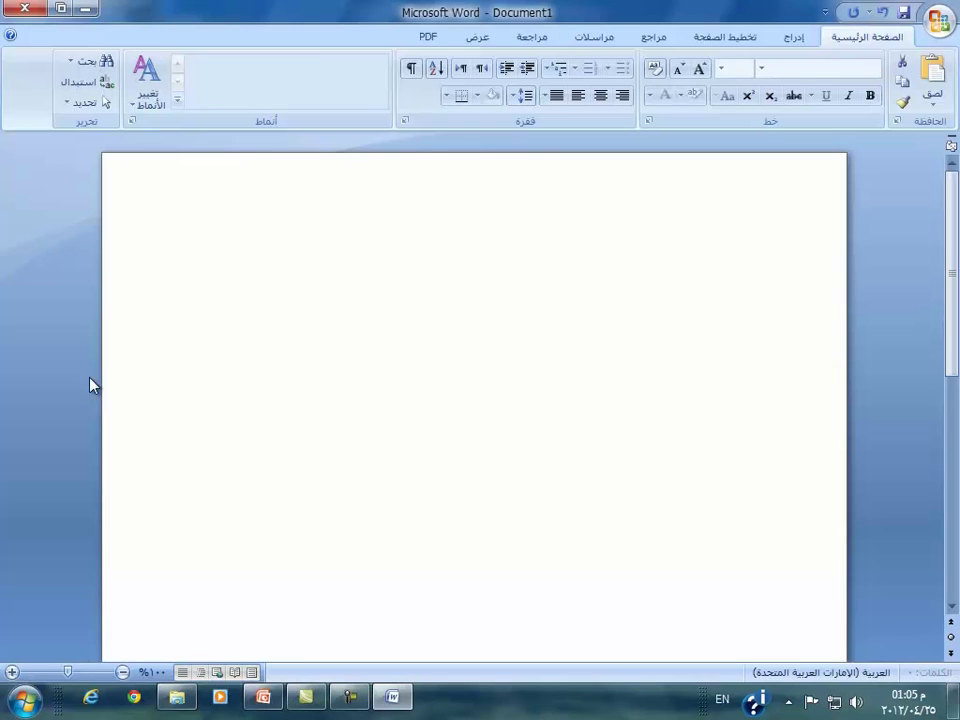
right_click(363, 369)
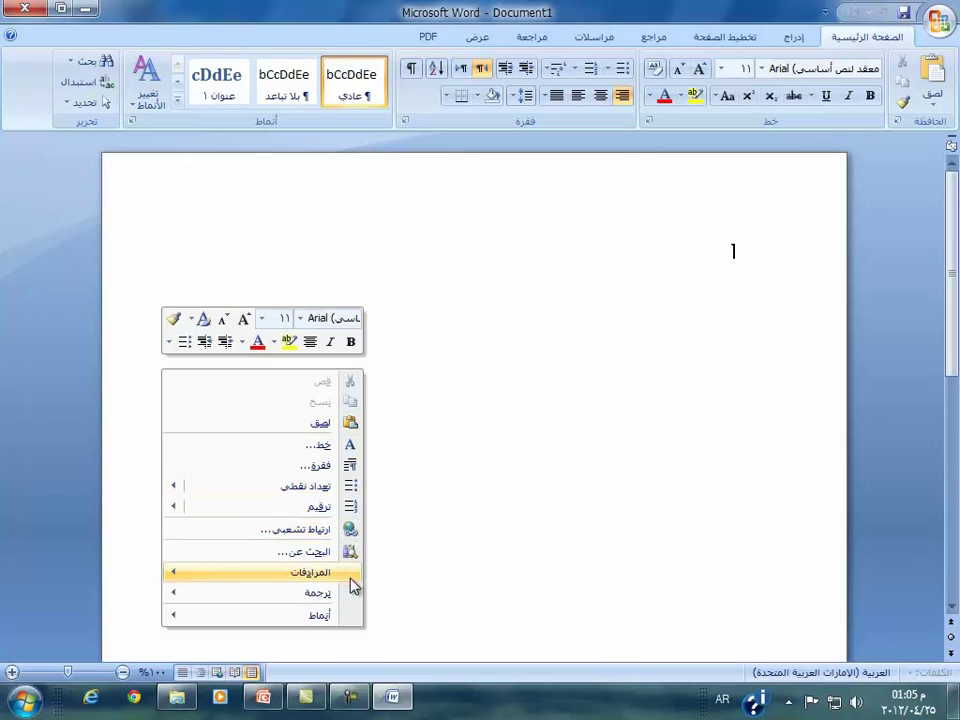
left_click(345, 422)
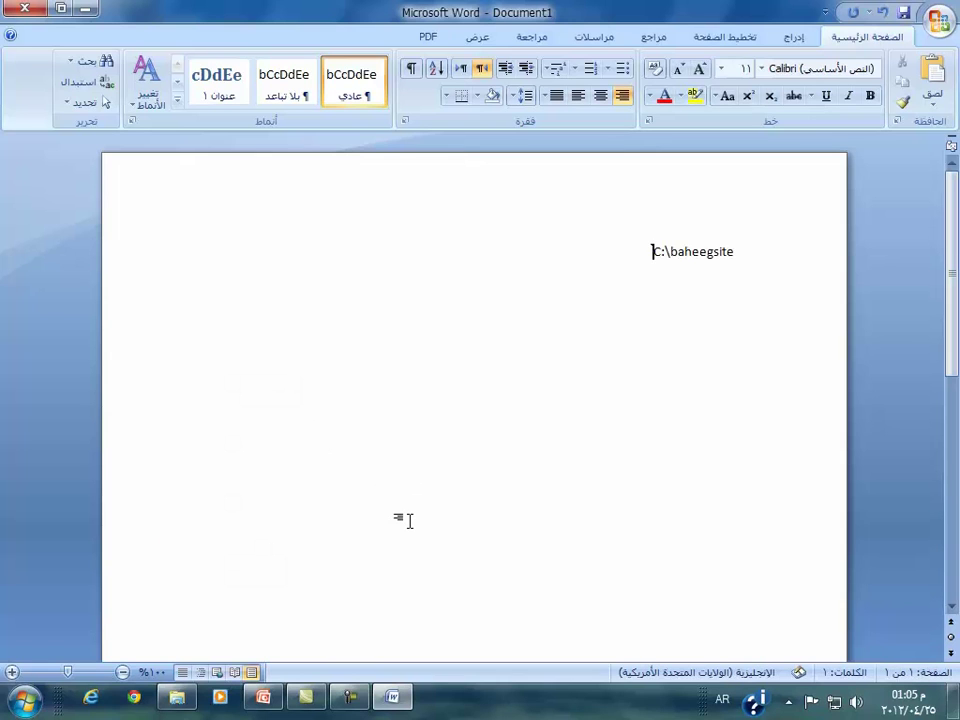
key("Return")
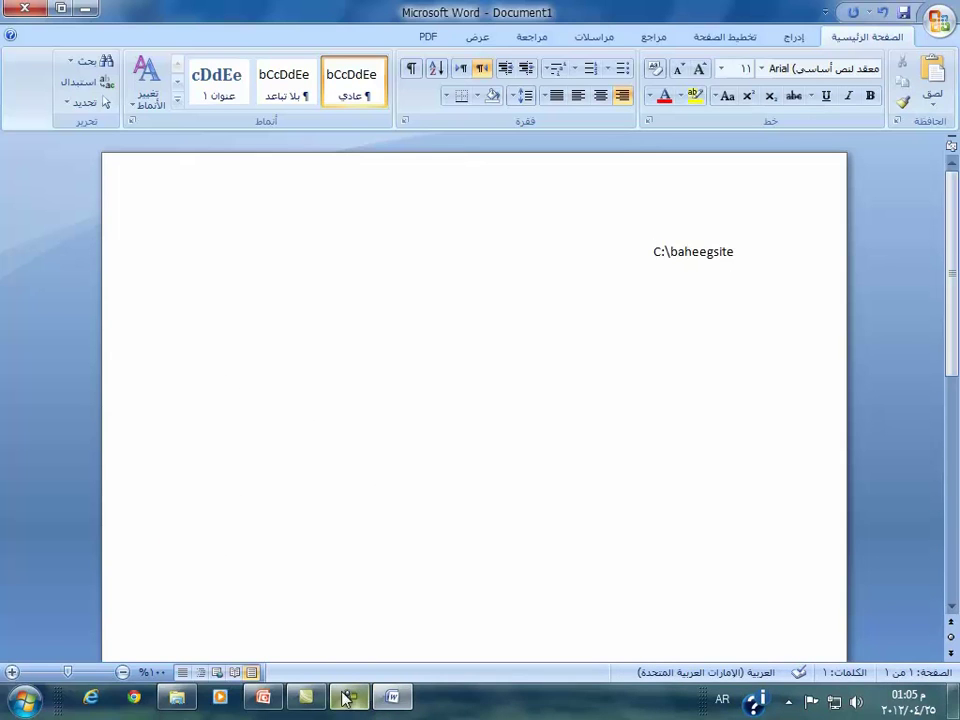
Switch back to Windows Explorer and repeat the search for "هدانا" in the file contents of baheegsite
left_click(197, 700)
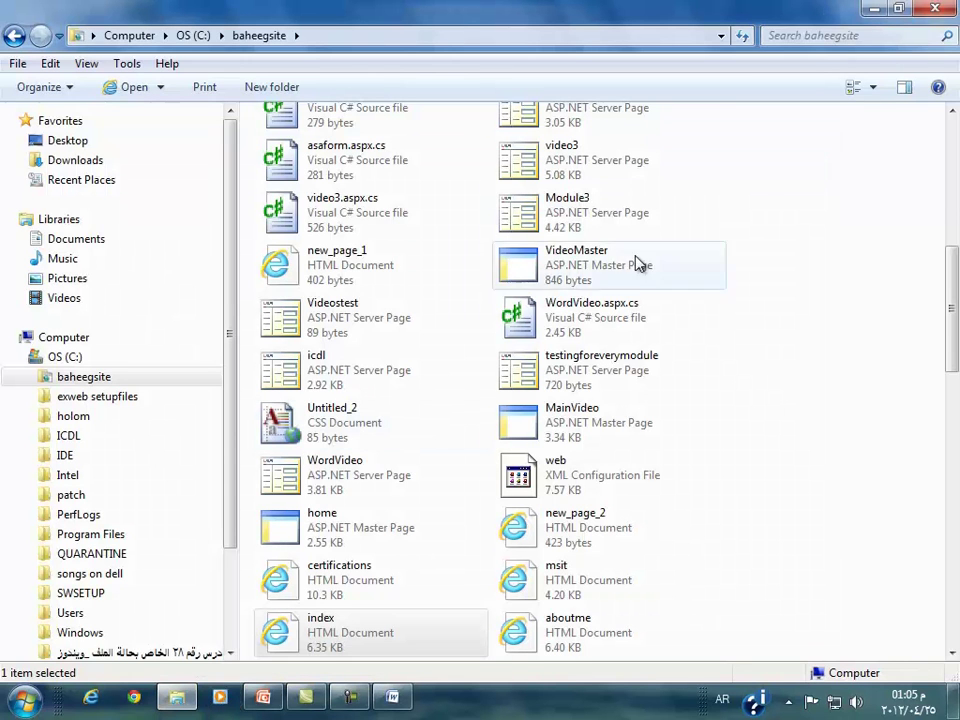
left_click(804, 32)
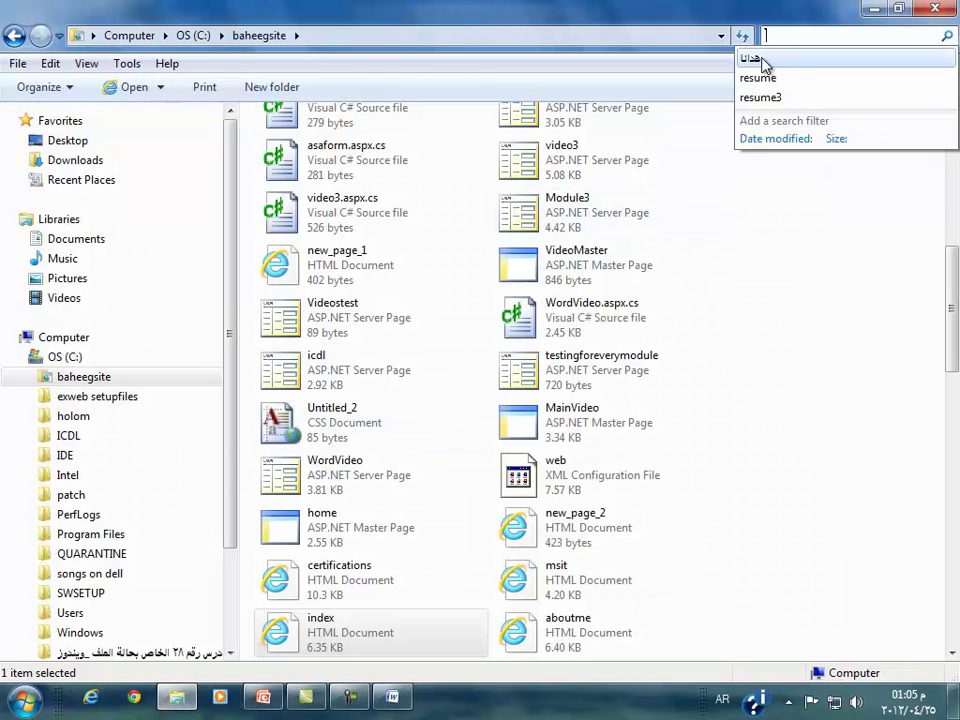
left_click(765, 60)
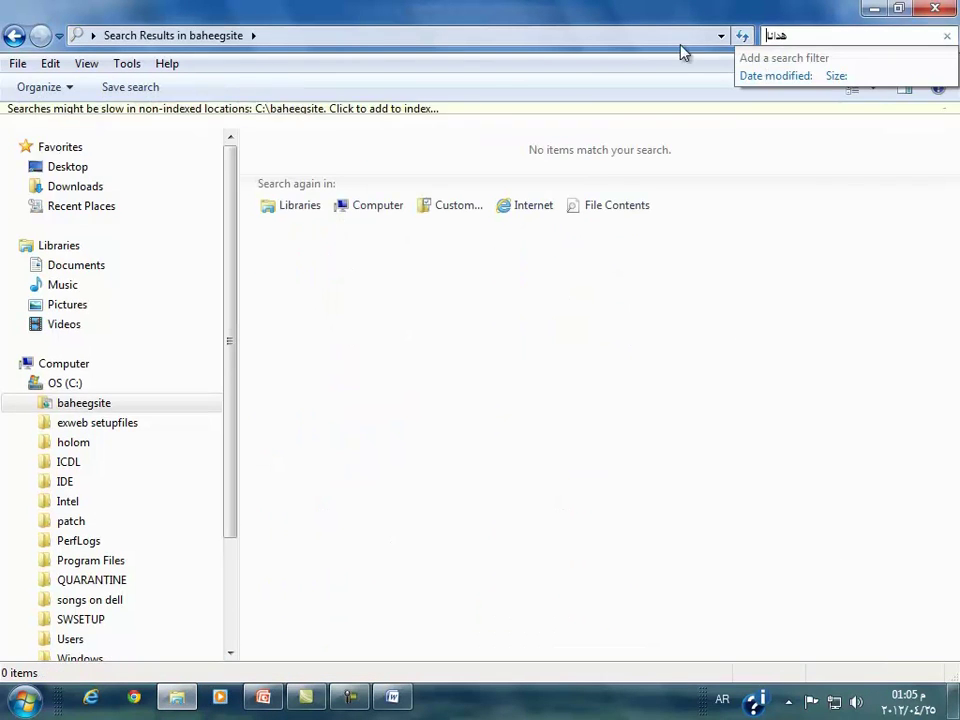
left_click(621, 203)
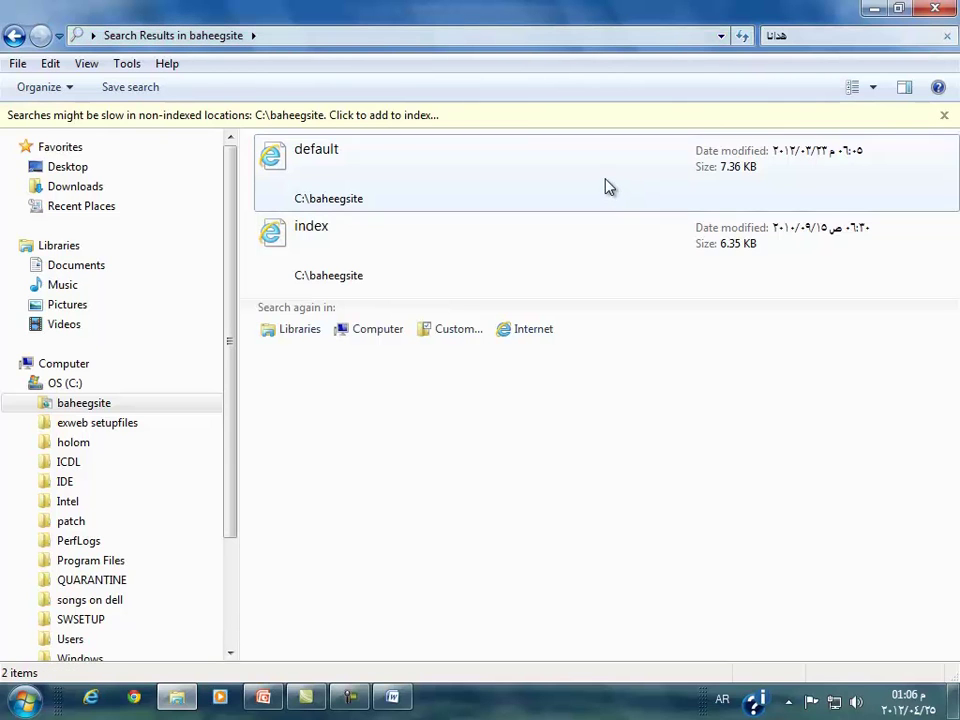
Open the properties of the default search result and copy its location path C:\baheegsite
left_click(605, 186)
right_click(606, 186)
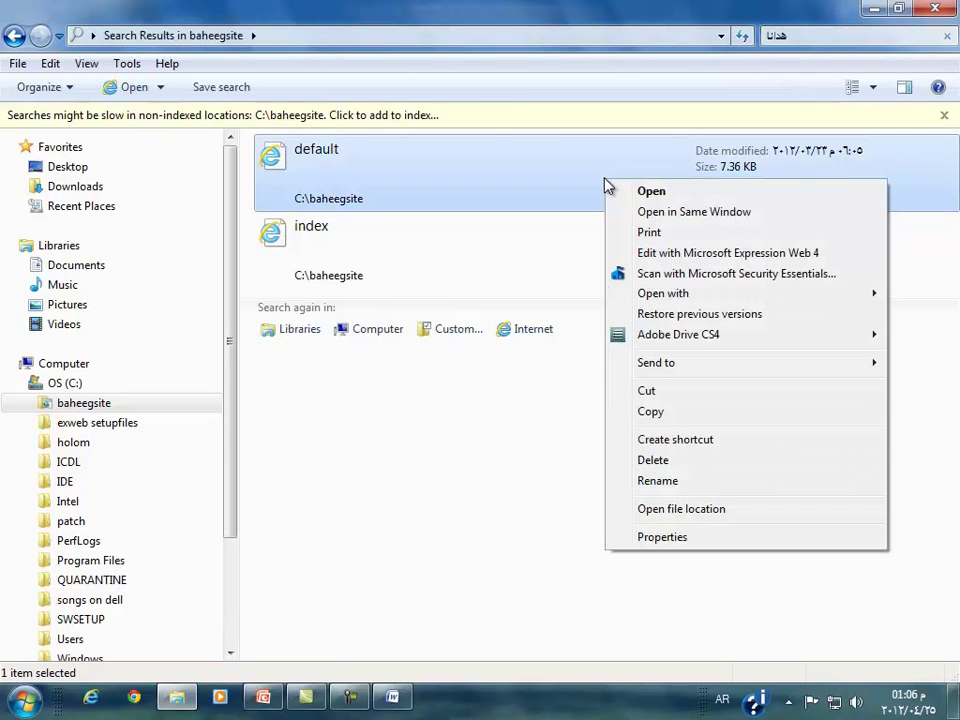
left_click(716, 538)
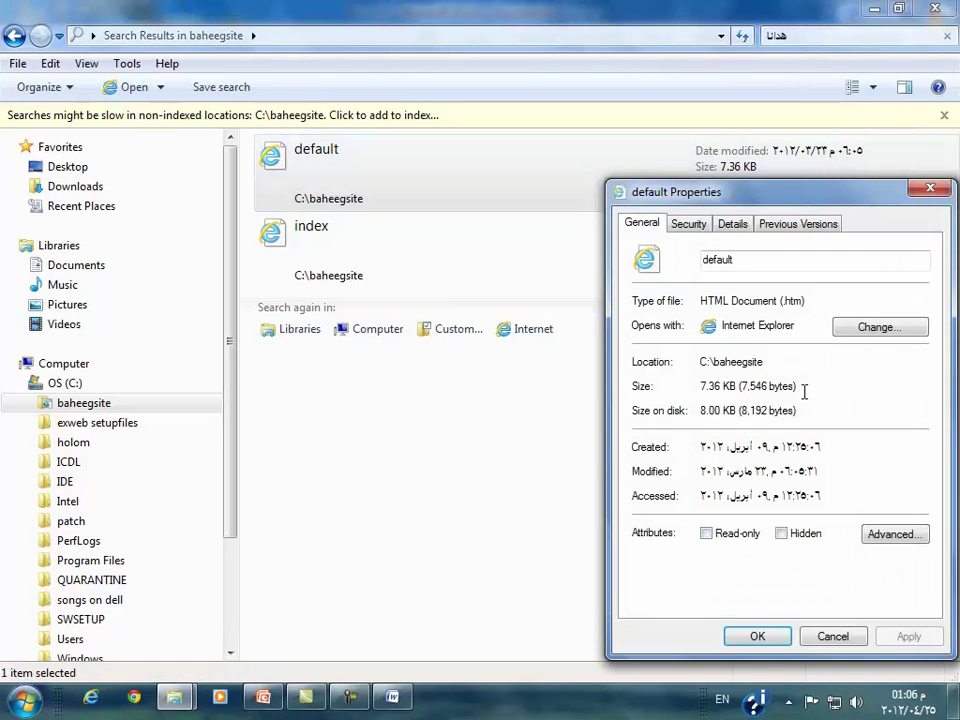
left_click_drag(762, 362, 702, 361)
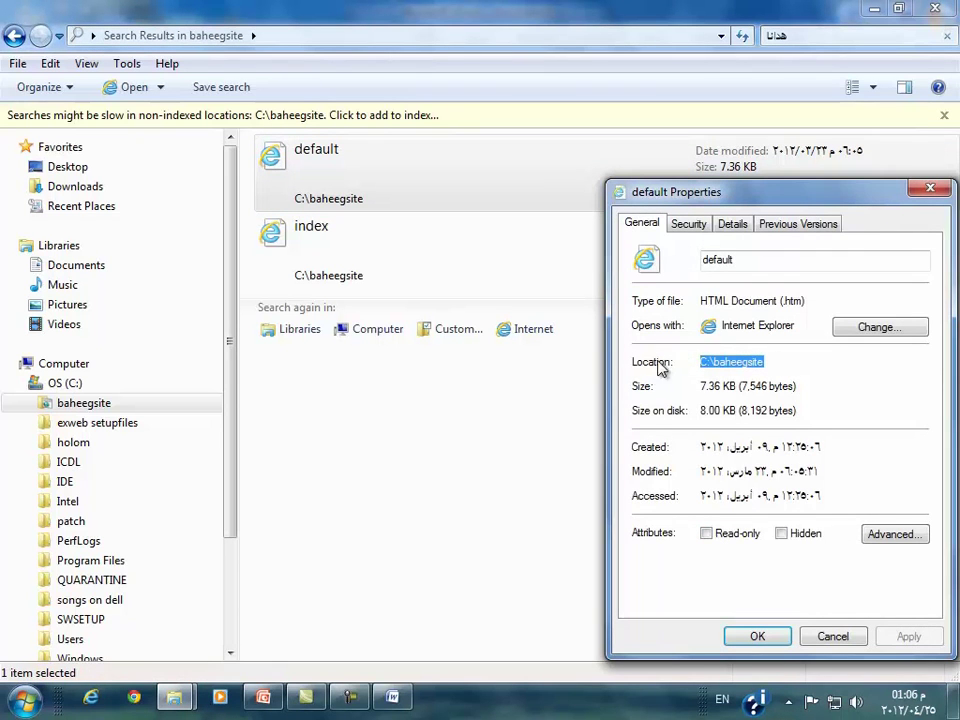
right_click(713, 365)
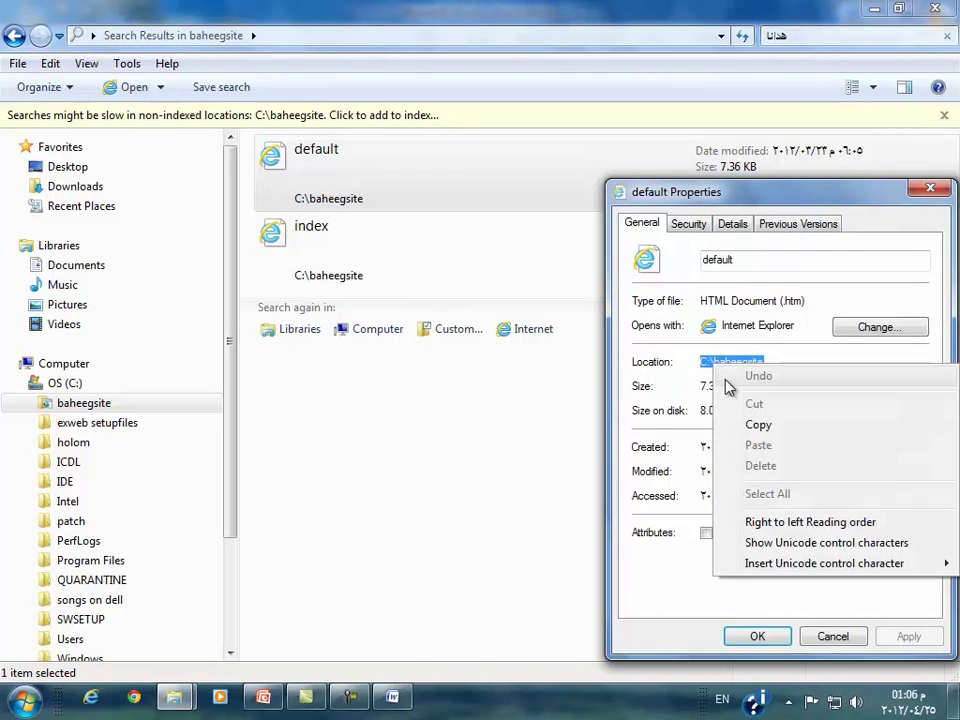
left_click(755, 427)
Switch to the open Word document and paste the copied path on the line below the first one
left_click(22, 700)
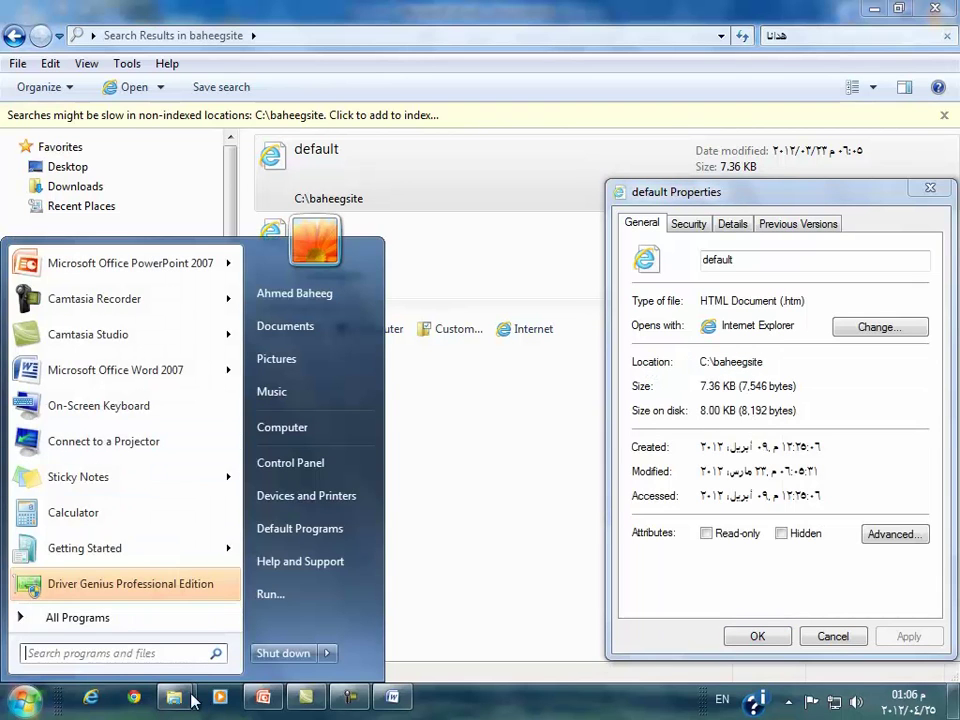
left_click(392, 697)
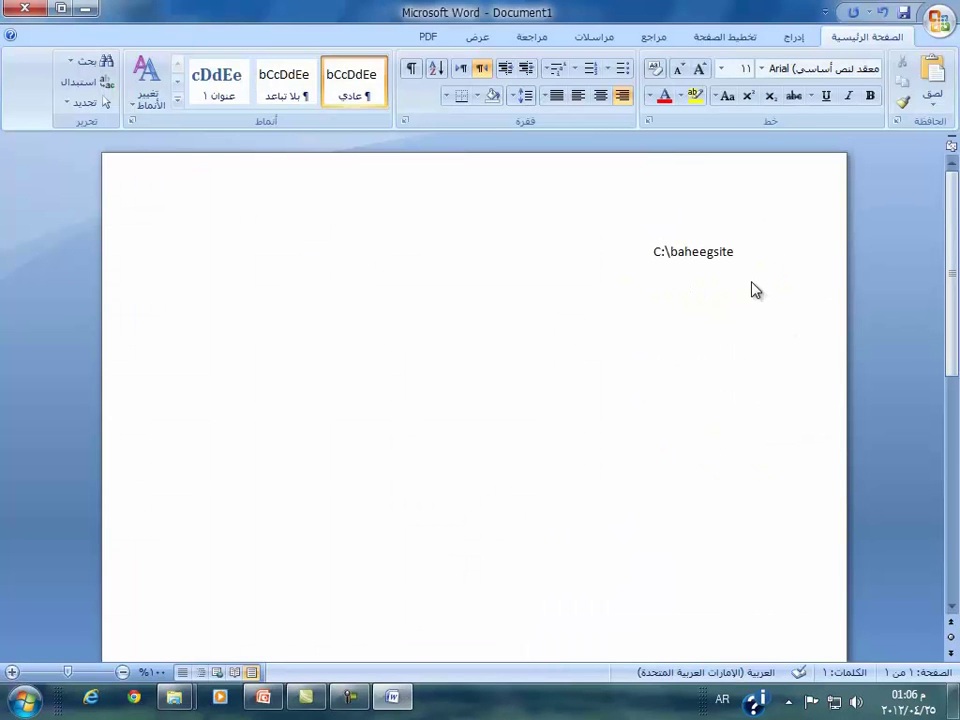
right_click(757, 292)
left_click(707, 333)
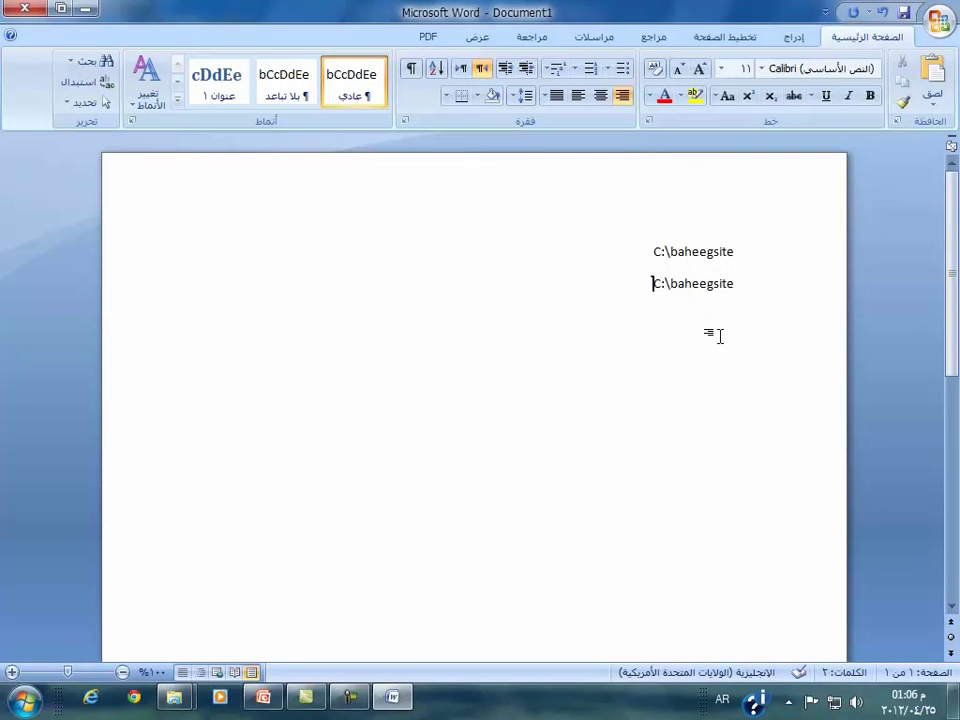
Close the Word document without saving it and dismiss the default file's properties without changes
left_click(25, 8)
left_click(479, 398)
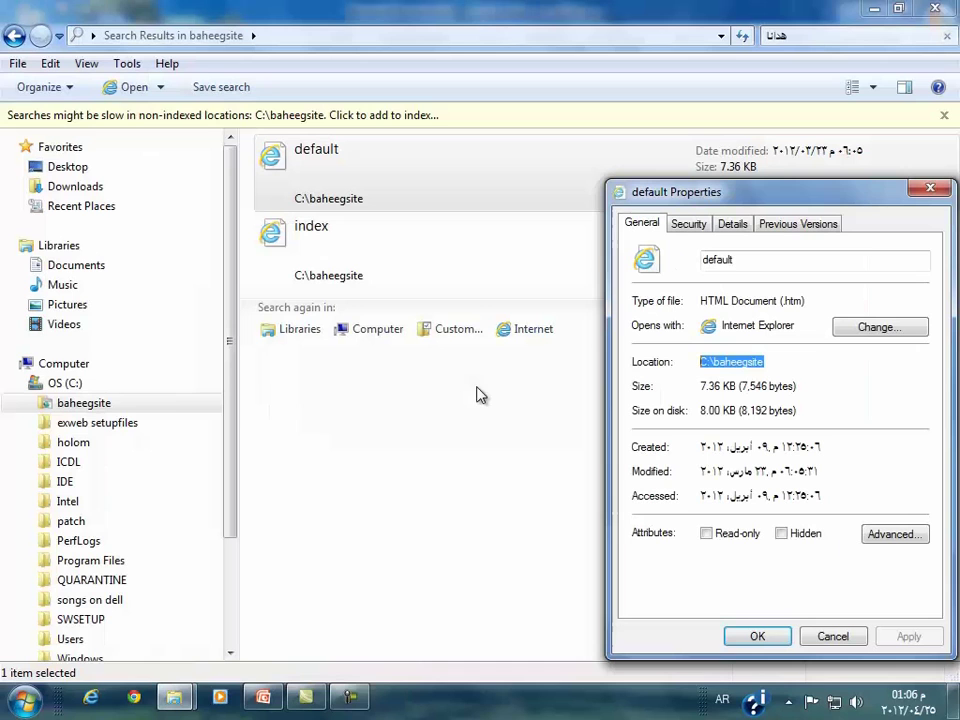
left_click(806, 643)
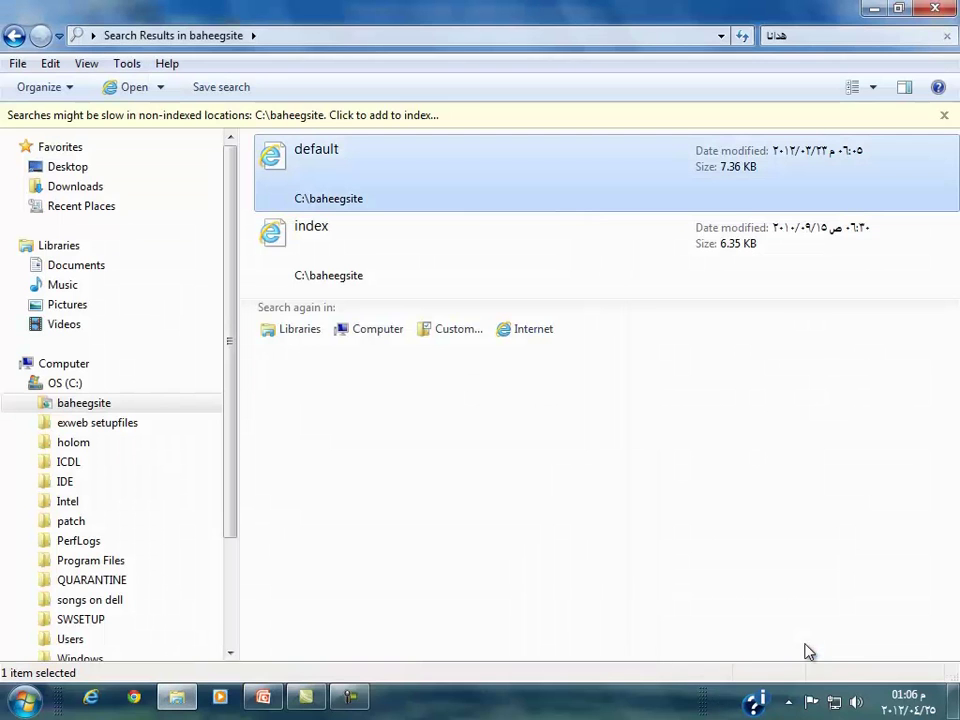